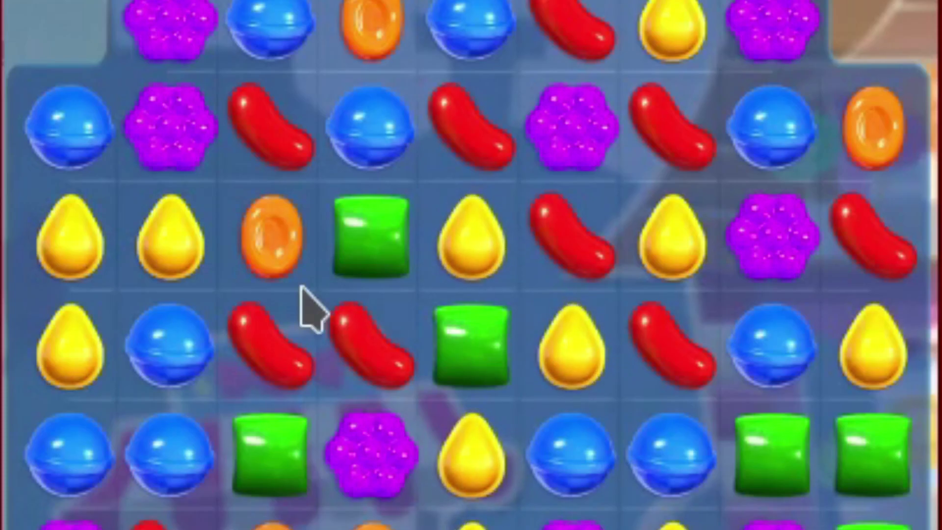
# Play several Candy Crush Saga moves, swapping adjacent candies to form matching groups on the board.
pyautogui.moveTo(360, 324); pyautogui.dragTo(467, 320)
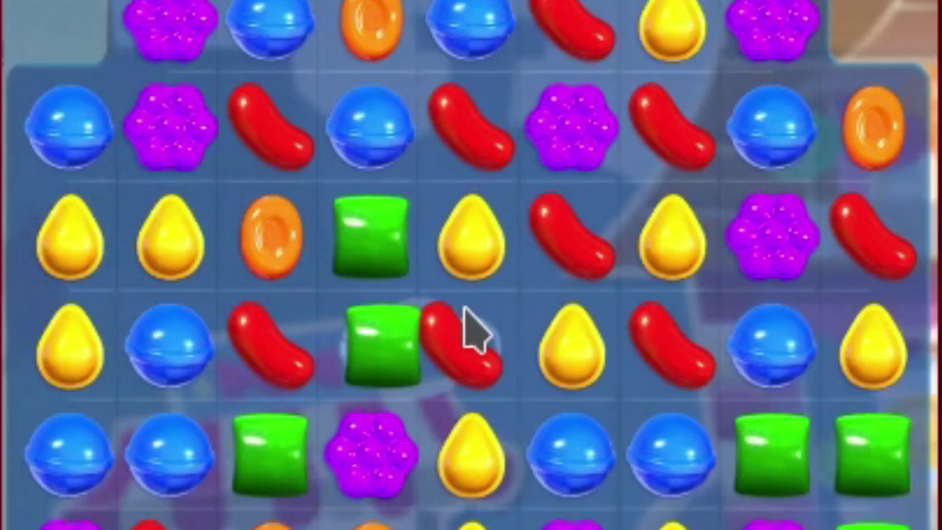
pyautogui.moveTo(564, 347); pyautogui.dragTo(410, 362)
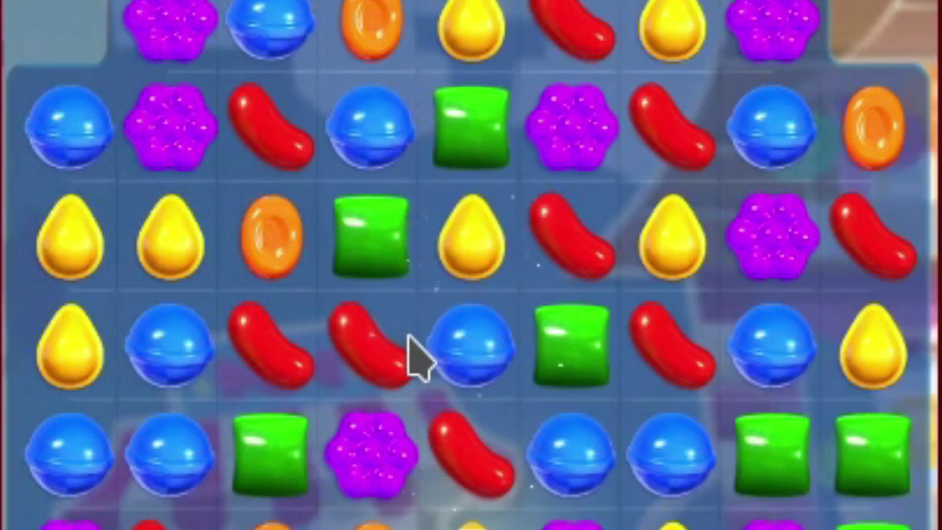
pyautogui.moveTo(447, 422); pyautogui.dragTo(482, 344)
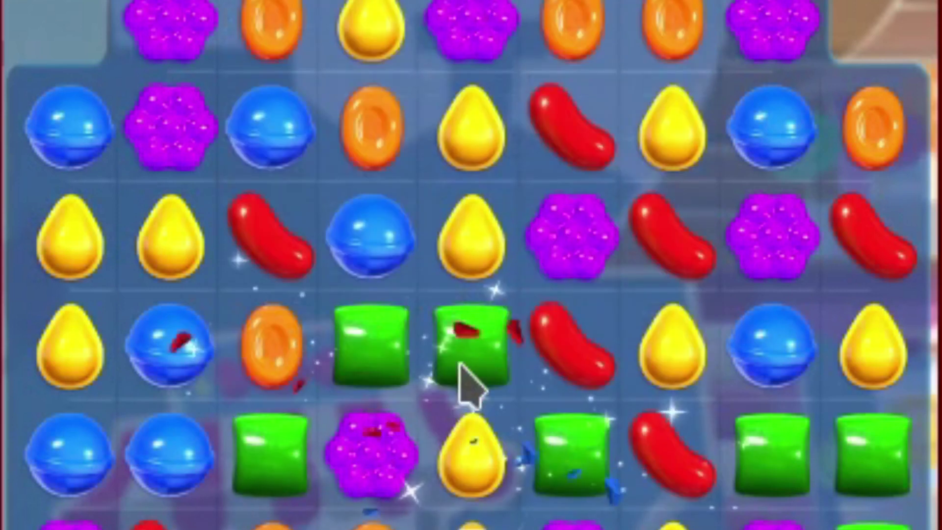
pyautogui.moveTo(252, 473); pyautogui.dragTo(288, 374)
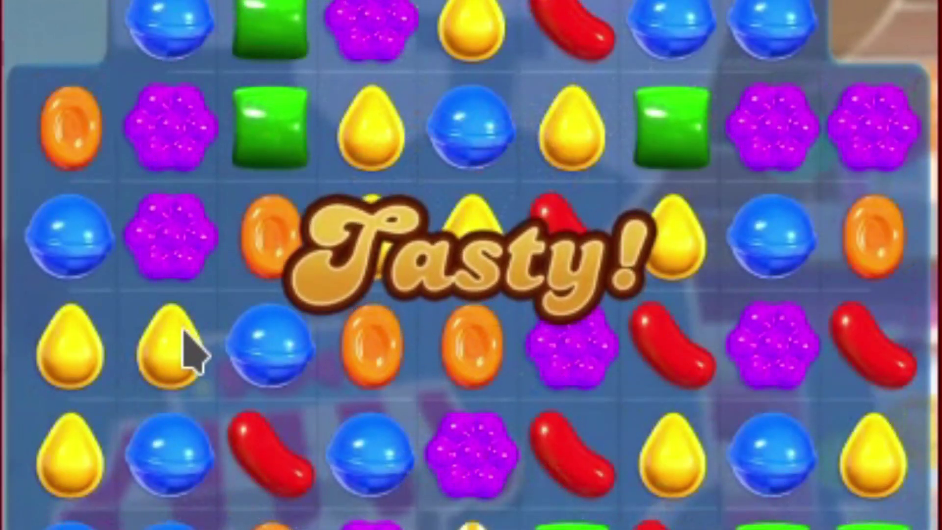
pyautogui.moveTo(260, 353); pyautogui.dragTo(147, 330)
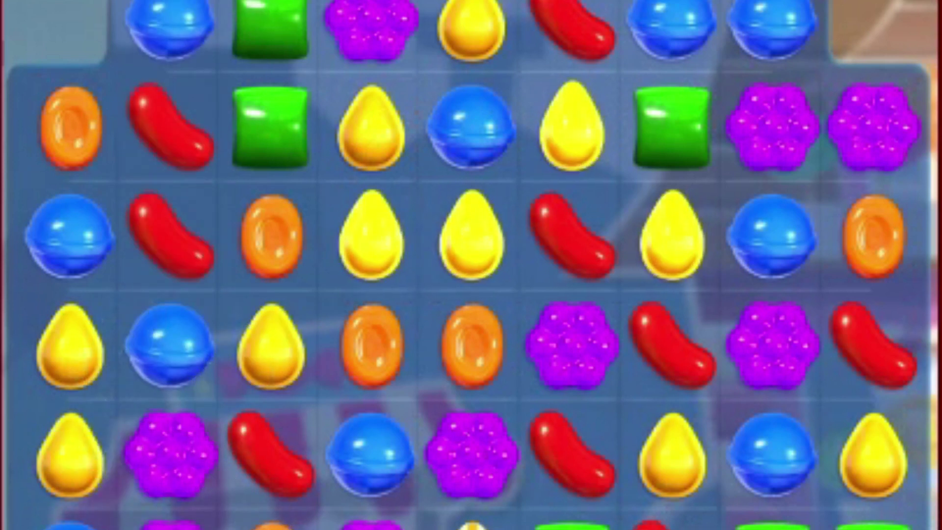
pyautogui.moveTo(192, 30); pyautogui.dragTo(189, 3)
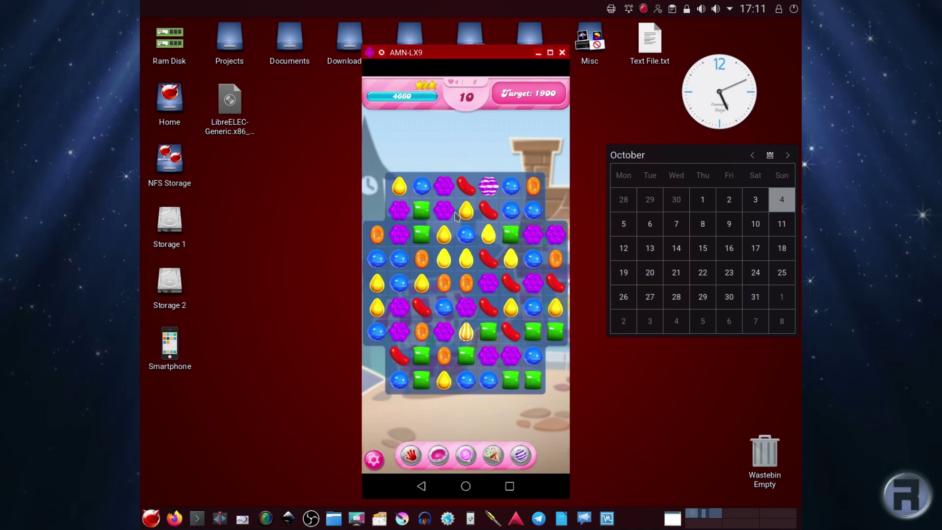
pyautogui.moveTo(445, 211); pyautogui.dragTo(487, 258)
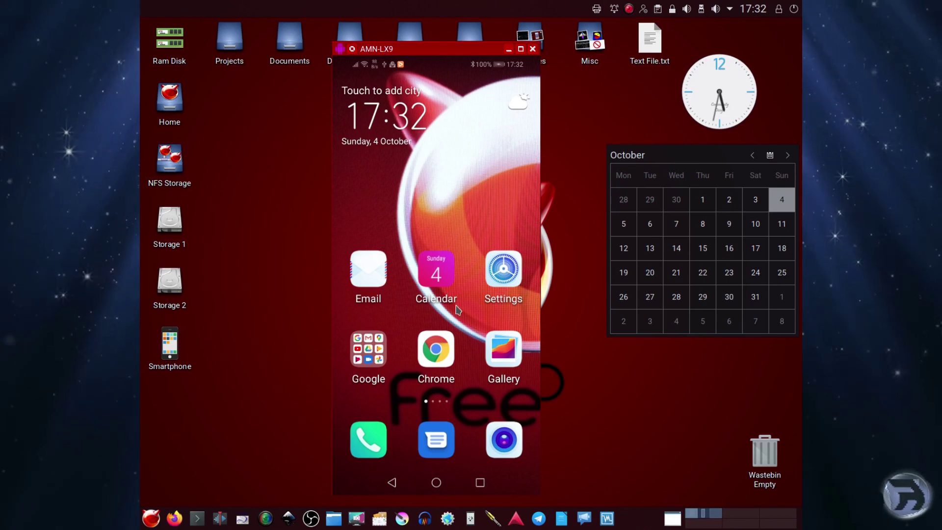
# Find Candy Crush Saga on the phone's third home screen page and uninstall it.
pyautogui.moveTo(500, 323); pyautogui.dragTo(273, 312)
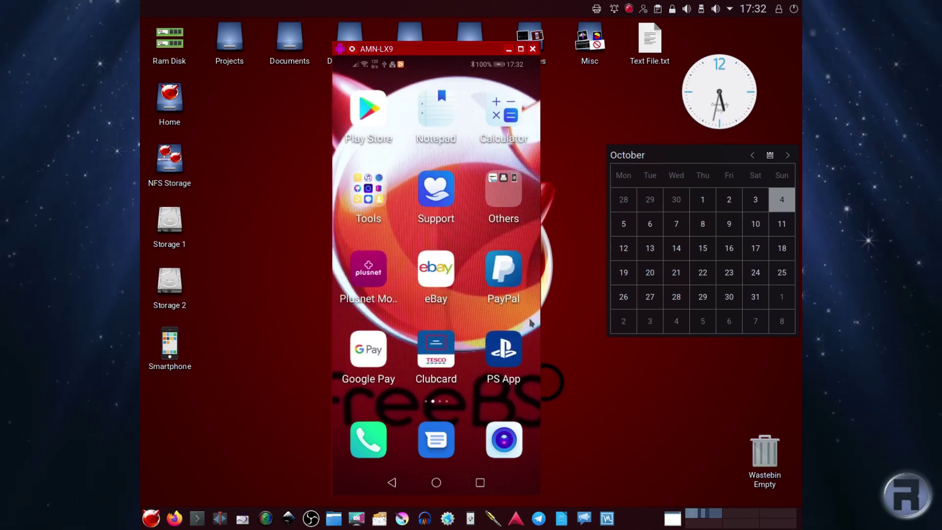
pyautogui.moveTo(530, 323); pyautogui.dragTo(373, 321)
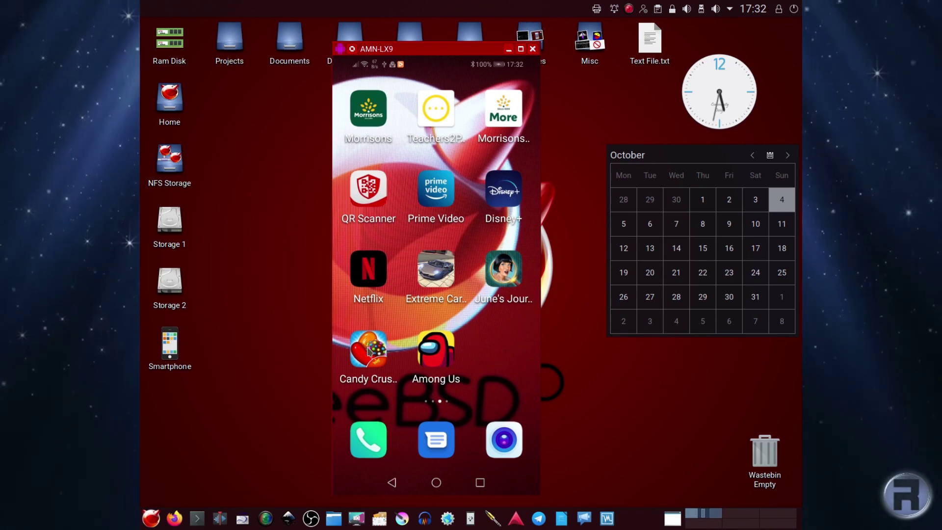
pyautogui.click(382, 357)
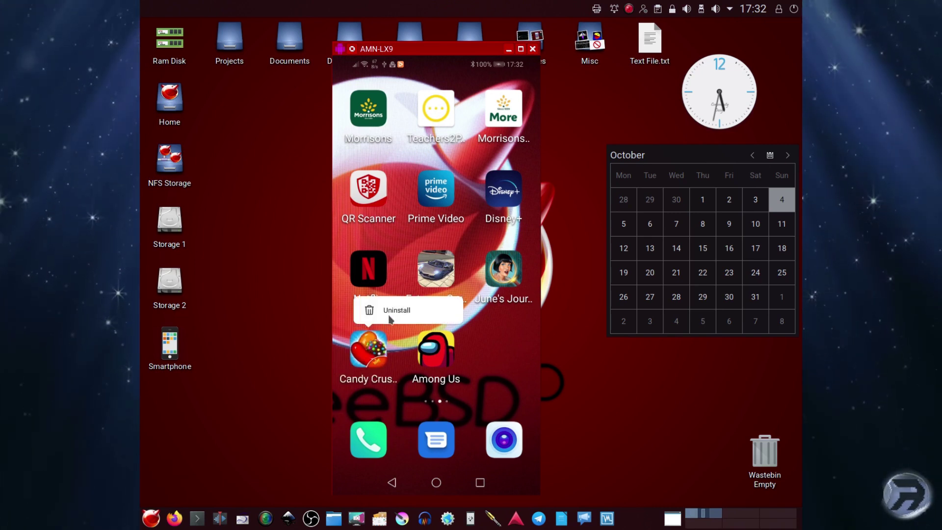
pyautogui.click(390, 318)
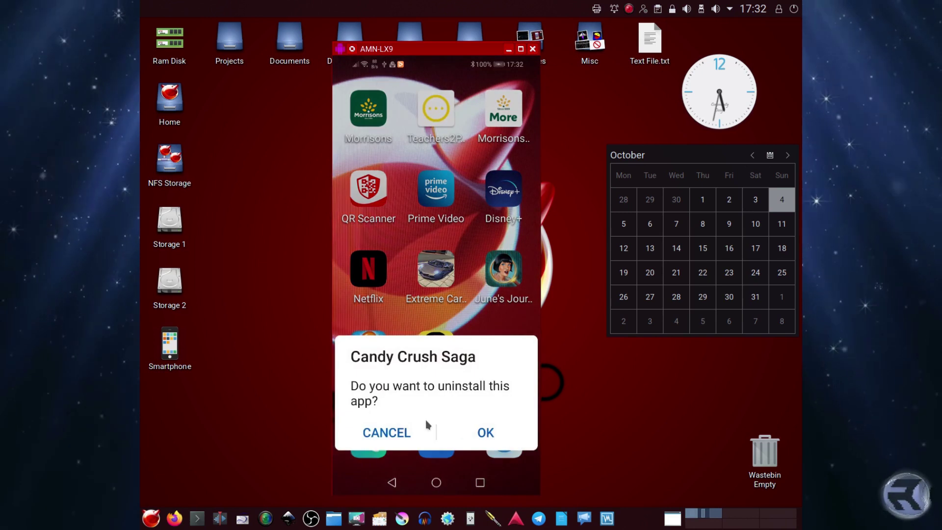
pyautogui.click(486, 433)
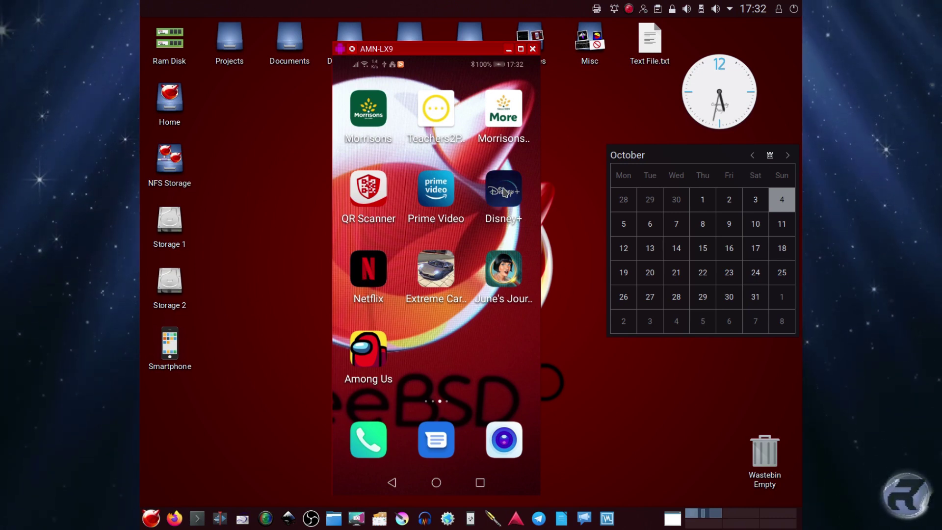
# Browse the Recommended For You titles and featured banners in Disney+, and clear the app from the recent apps.
pyautogui.click(499, 267)
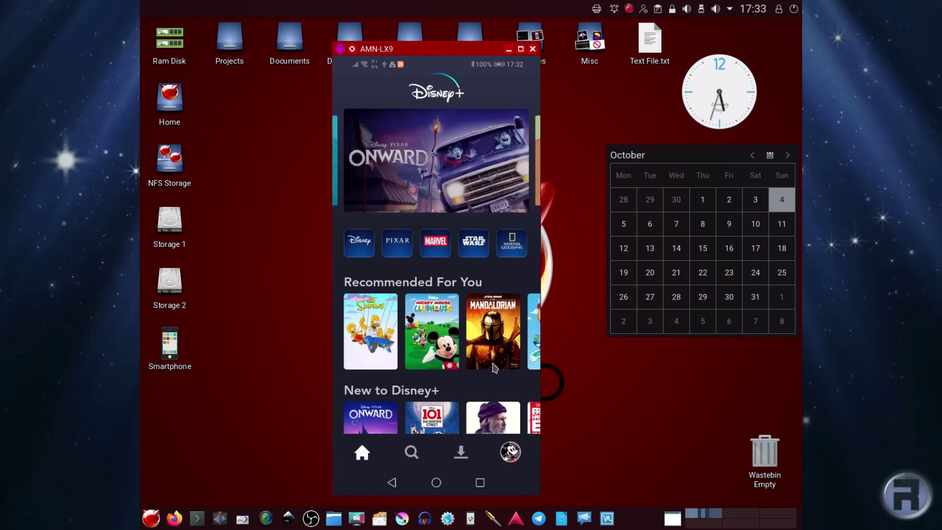
pyautogui.hscroll(10, 503, 363)
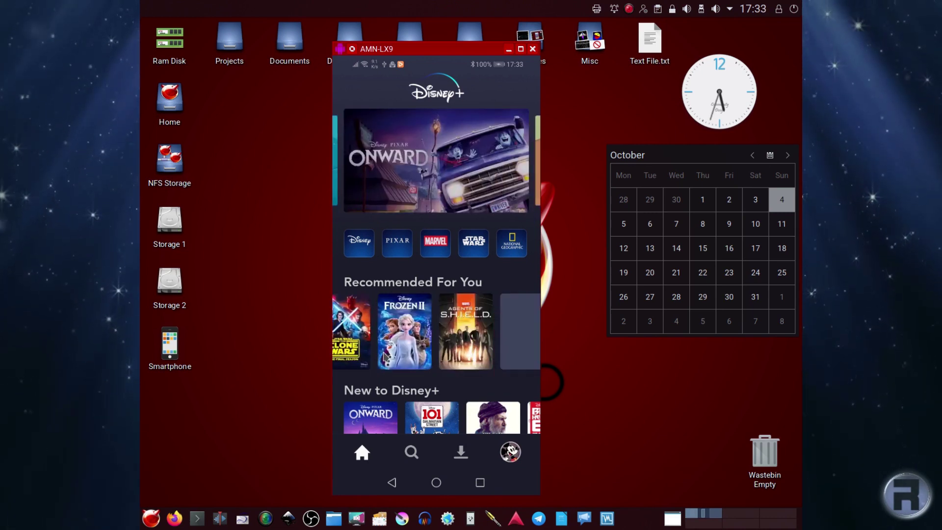
pyautogui.hscroll(10, 506, 350)
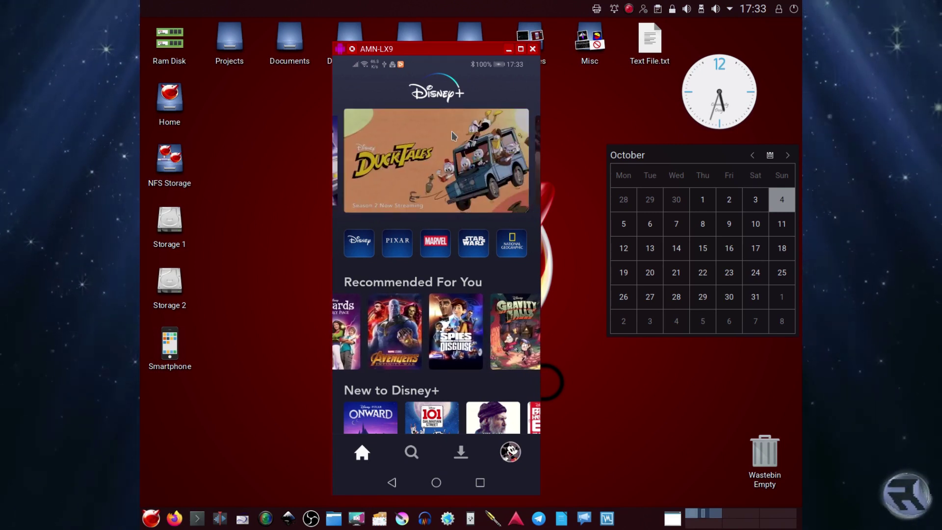
pyautogui.hscroll(-10, 382, 354)
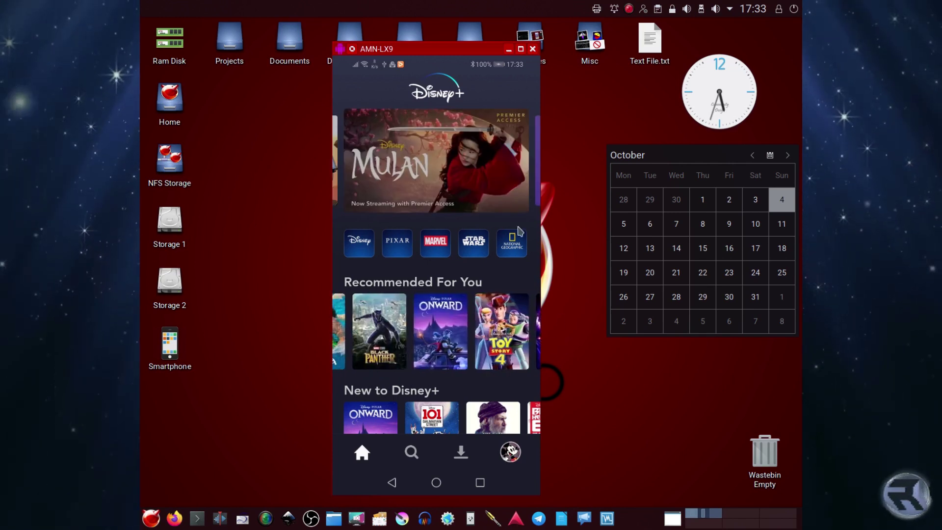
pyautogui.click(481, 483)
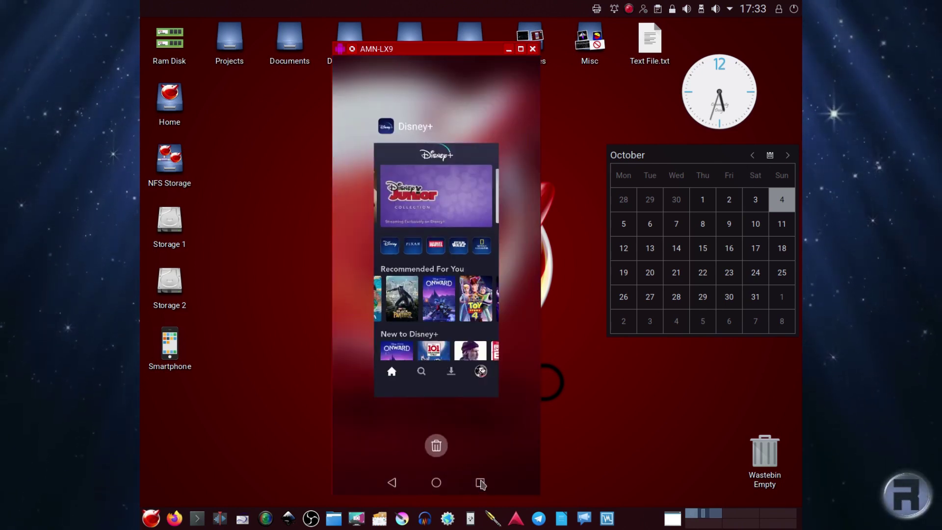
pyautogui.click(436, 446)
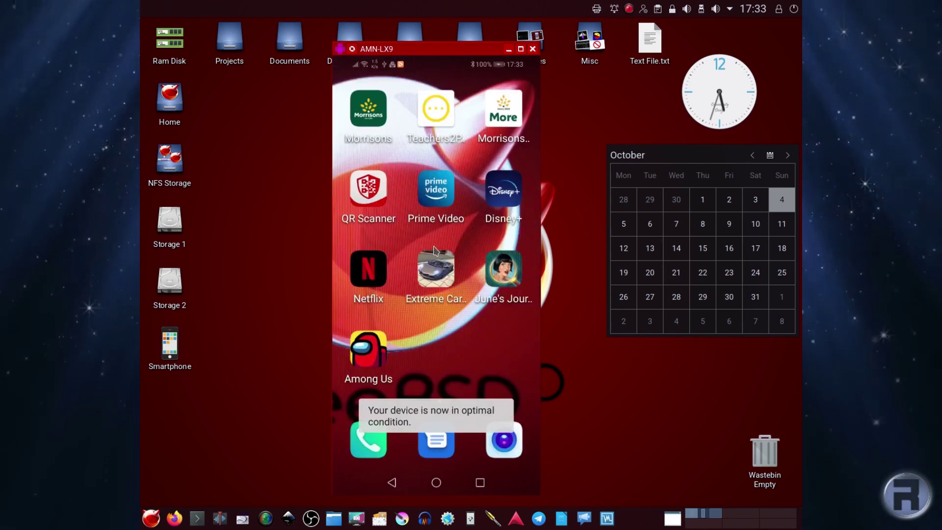
# Open Netflix on the phone and browse its home page around the Previews row.
pyautogui.click(390, 267)
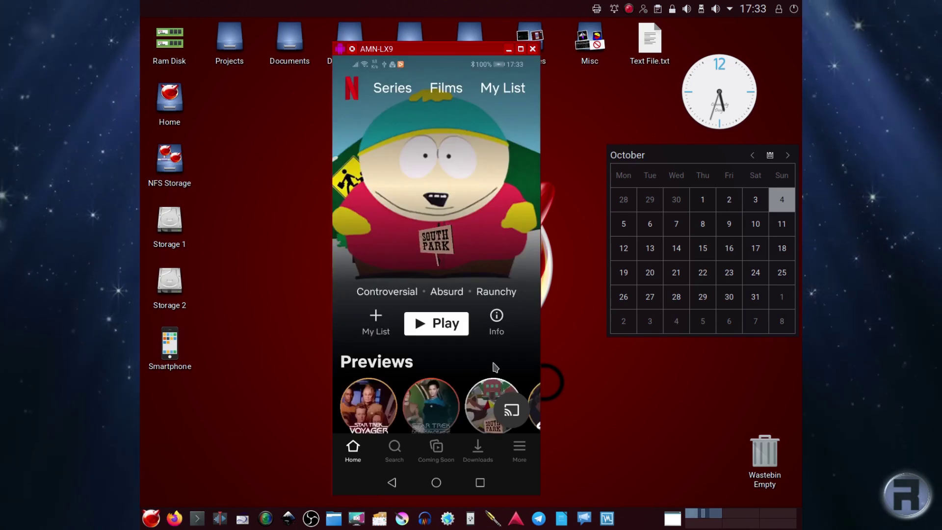
pyautogui.scroll(-5, 470, 365)
pyautogui.scroll(5, 433, 298)
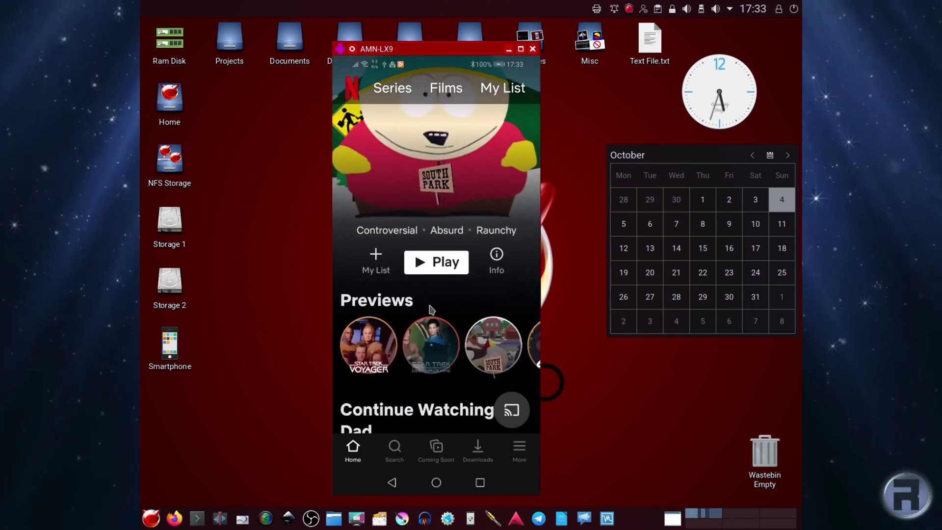
pyautogui.scroll(-5, 426, 329)
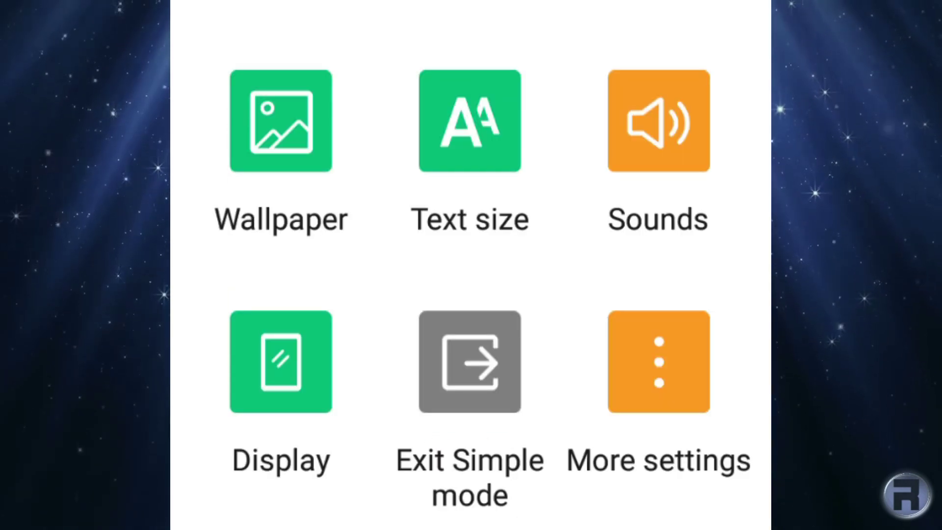
# Open the About phone page within the System section of the phone's full settings.
pyautogui.click(658, 373)
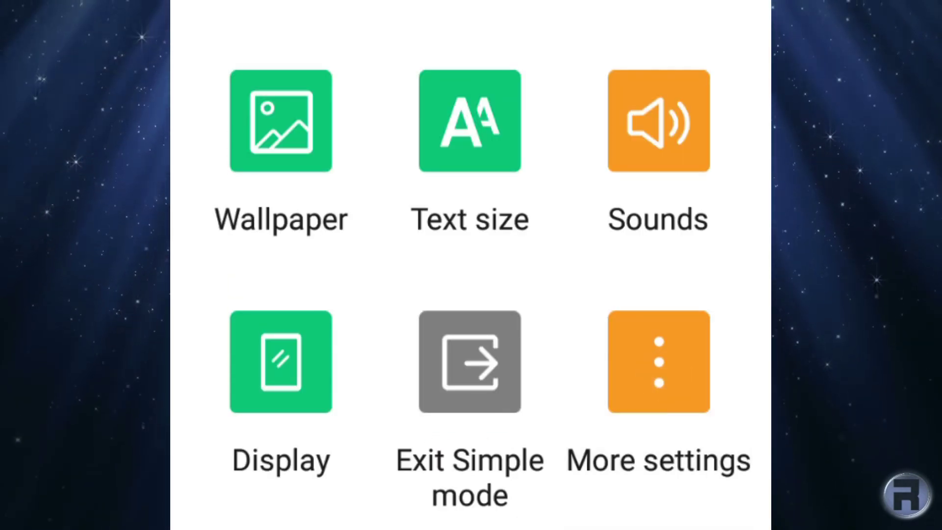
pyautogui.scroll(-5, 471, 264)
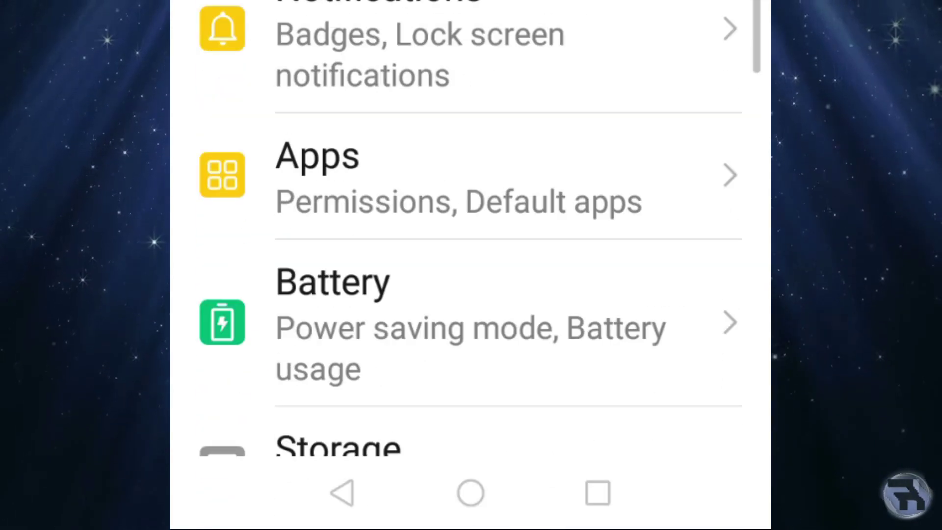
pyautogui.scroll(-5, 270, 349)
pyautogui.scroll(-2, 252, 115)
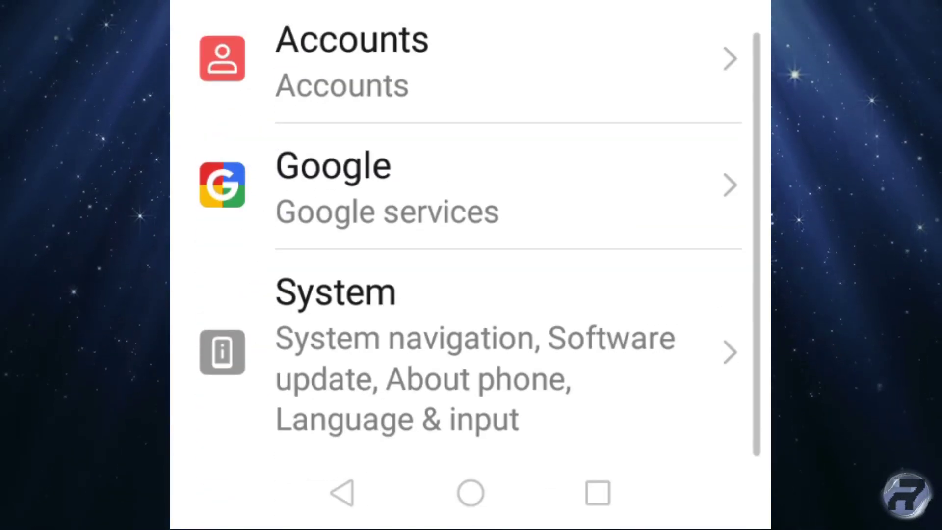
pyautogui.click(335, 385)
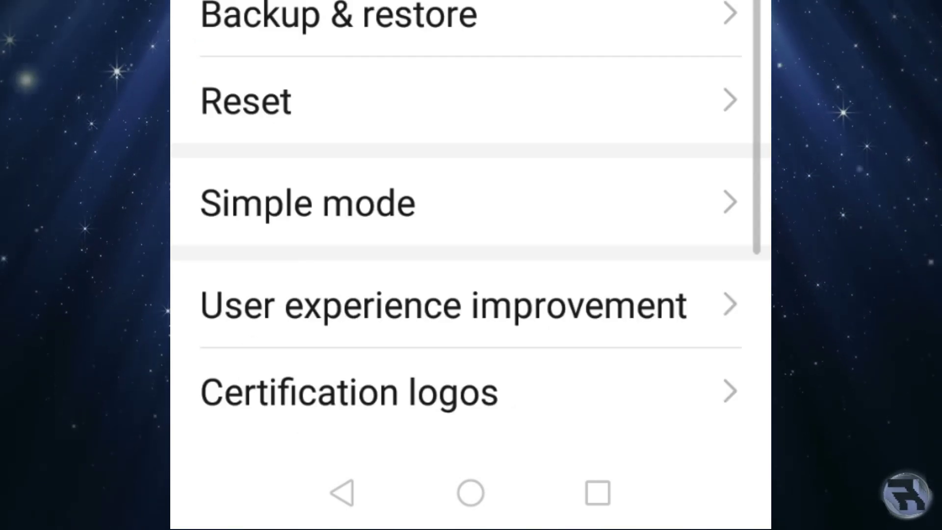
pyautogui.scroll(10, 471, 264)
pyautogui.click(262, 214)
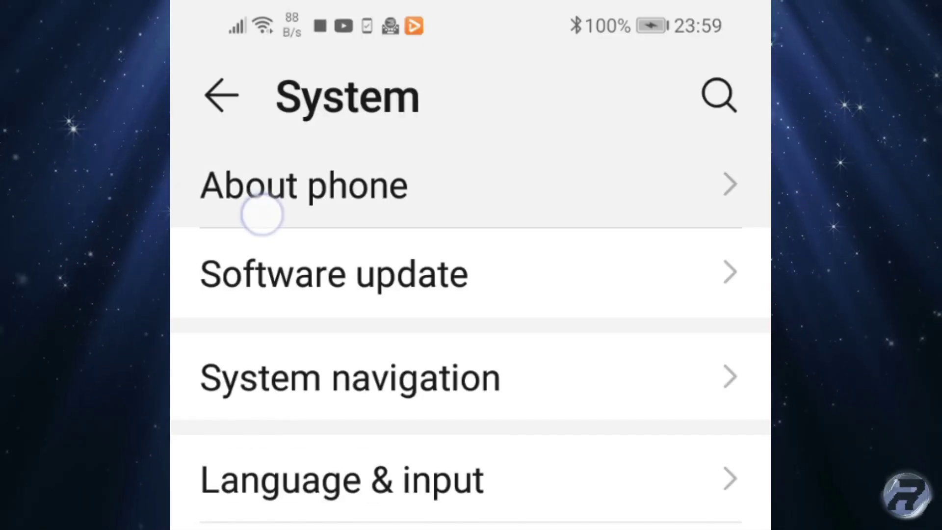
# Unlock the hidden Developer options by repeatedly activating the phone's build number entry.
pyautogui.click(488, 259)
pyautogui.click(475, 281)
pyautogui.click(476, 286)
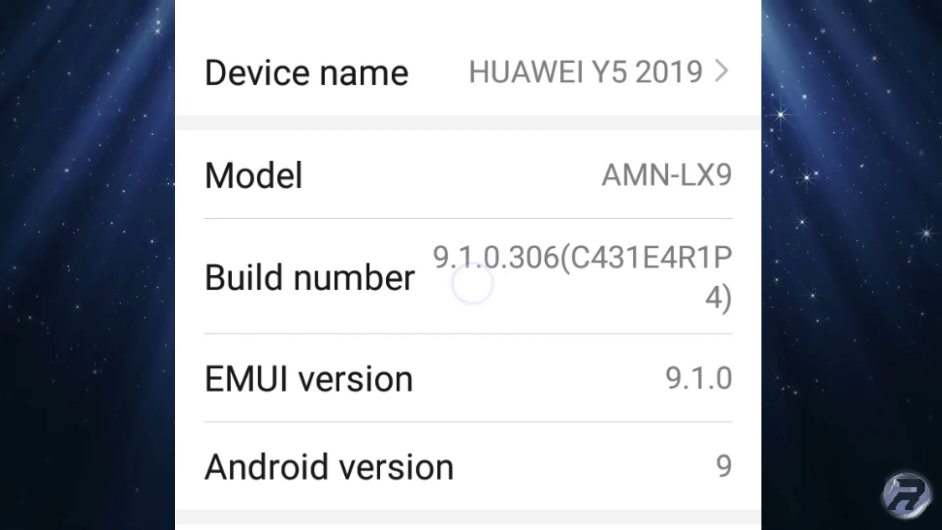
pyautogui.click(473, 283)
pyautogui.click(474, 284)
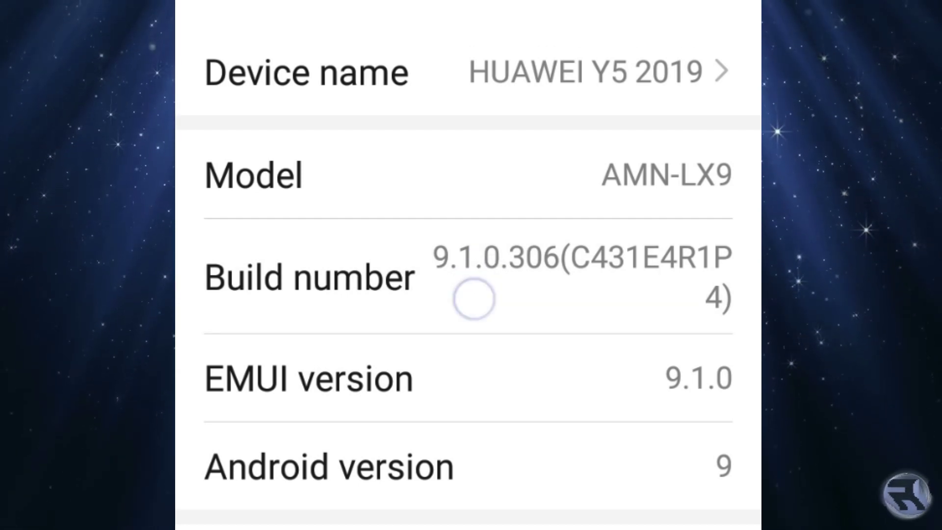
pyautogui.click(509, 280)
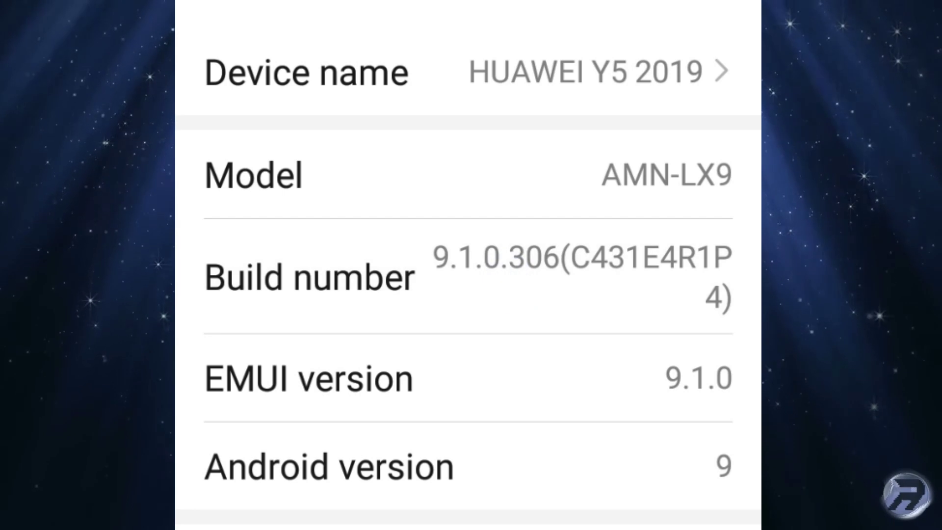
pyautogui.click(475, 297)
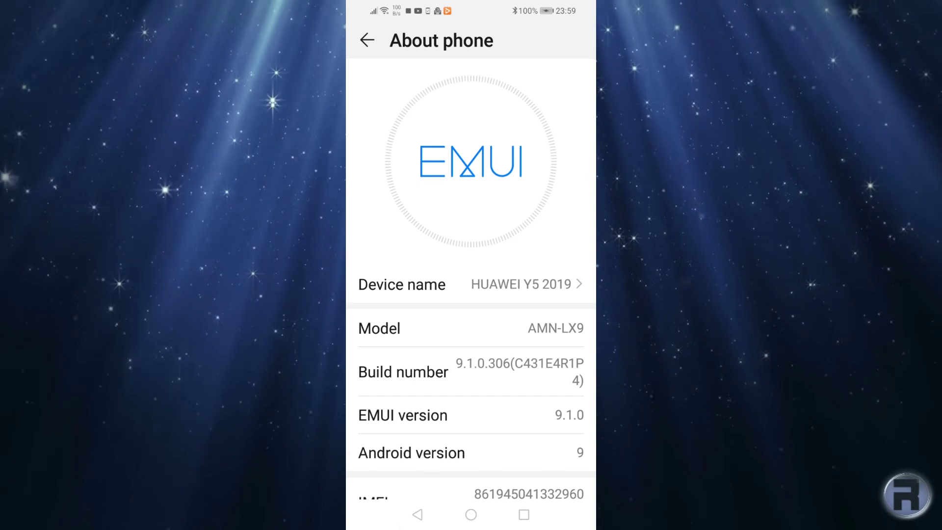
# Enable USB debugging in the phone's Developer options, and clear all recent apps.
pyautogui.click(417, 514)
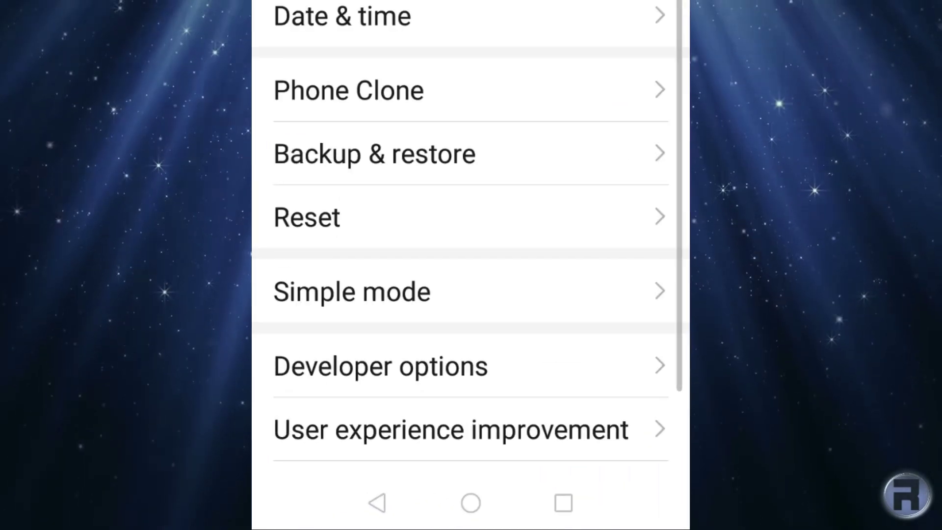
pyautogui.click(316, 379)
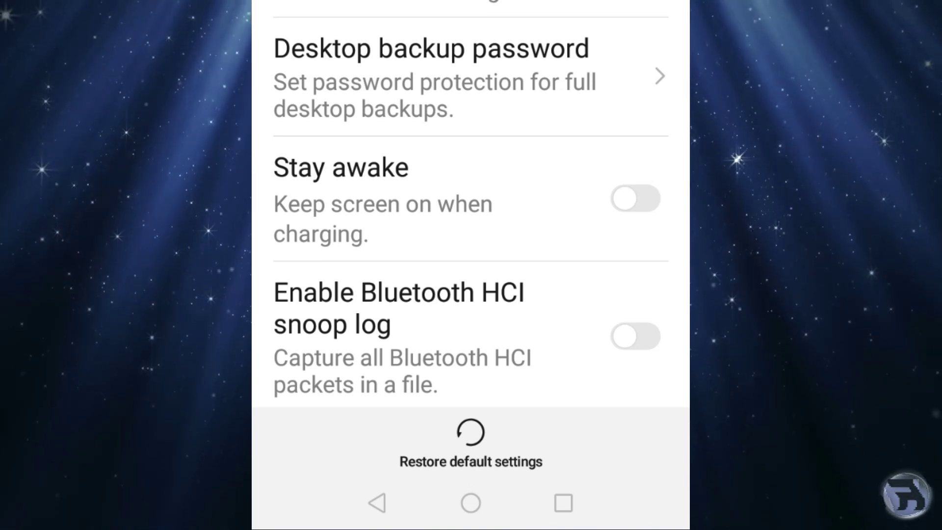
pyautogui.scroll(2, 471, 204)
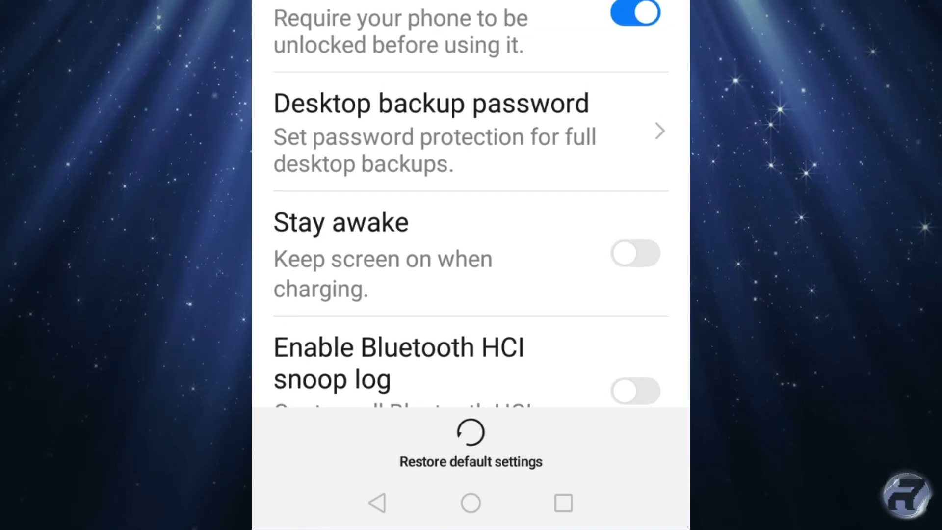
pyautogui.scroll(-2, 471, 203)
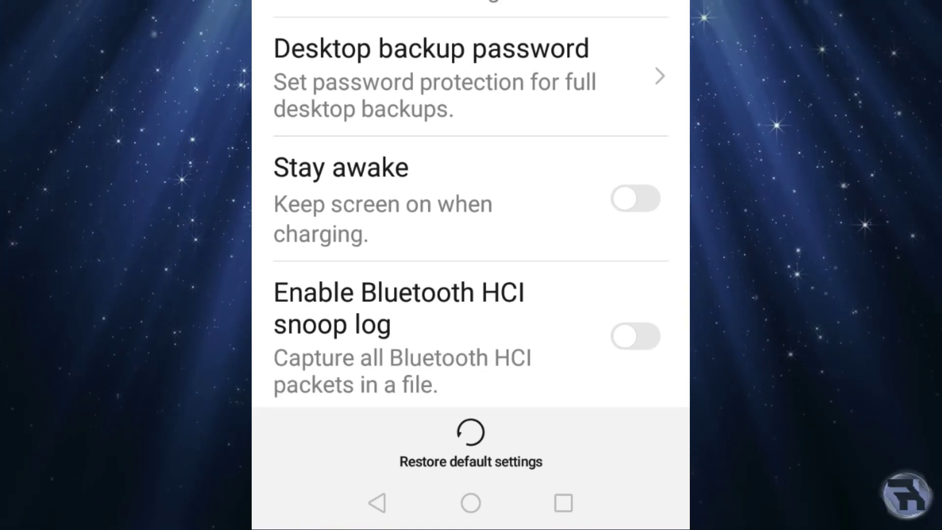
pyautogui.scroll(-10, 311, 339)
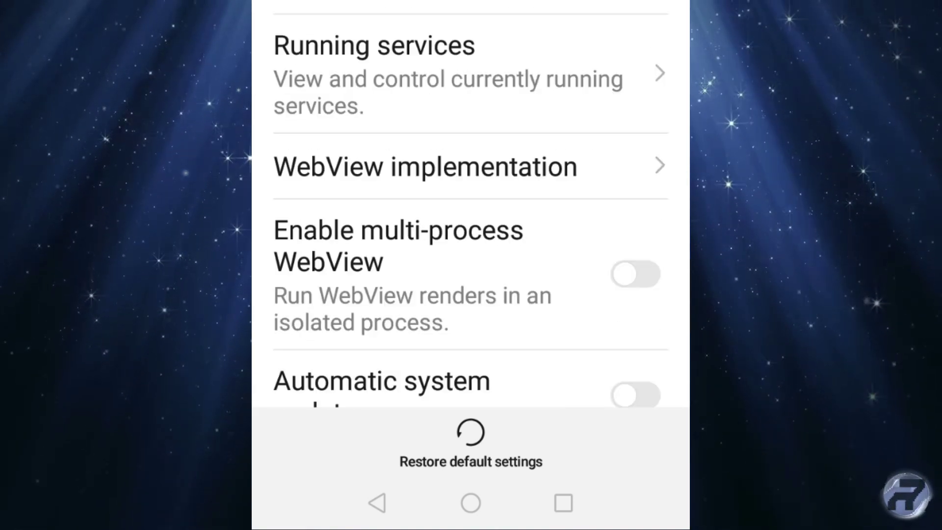
pyautogui.scroll(-10, 325, 287)
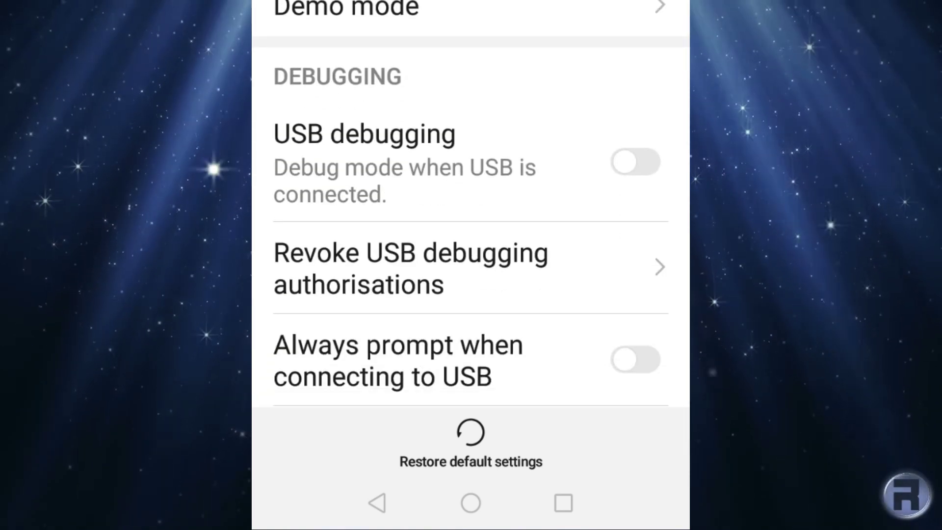
pyautogui.click(627, 174)
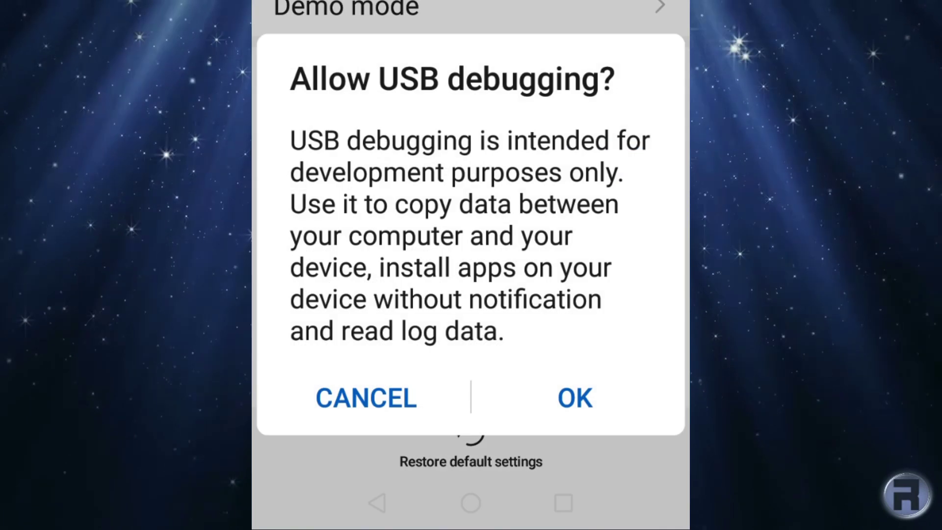
pyautogui.click(576, 411)
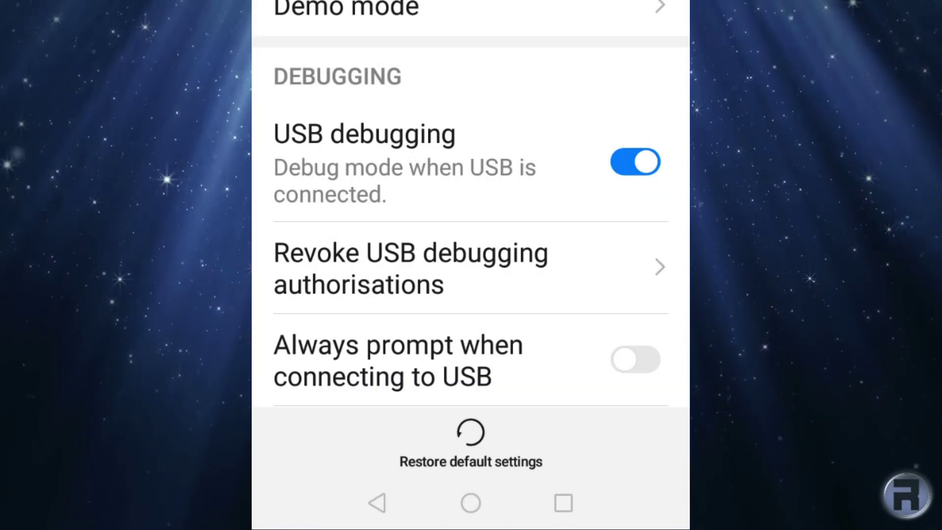
pyautogui.click(563, 510)
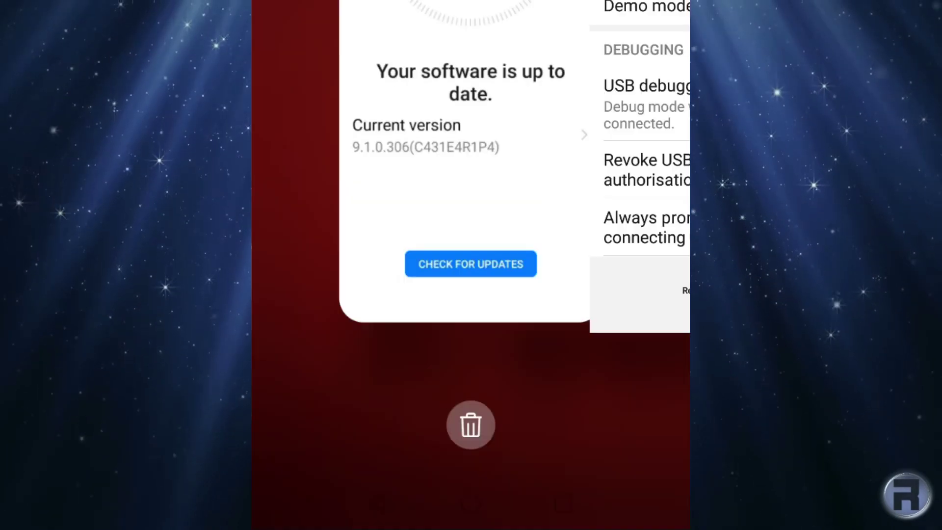
pyautogui.click(471, 425)
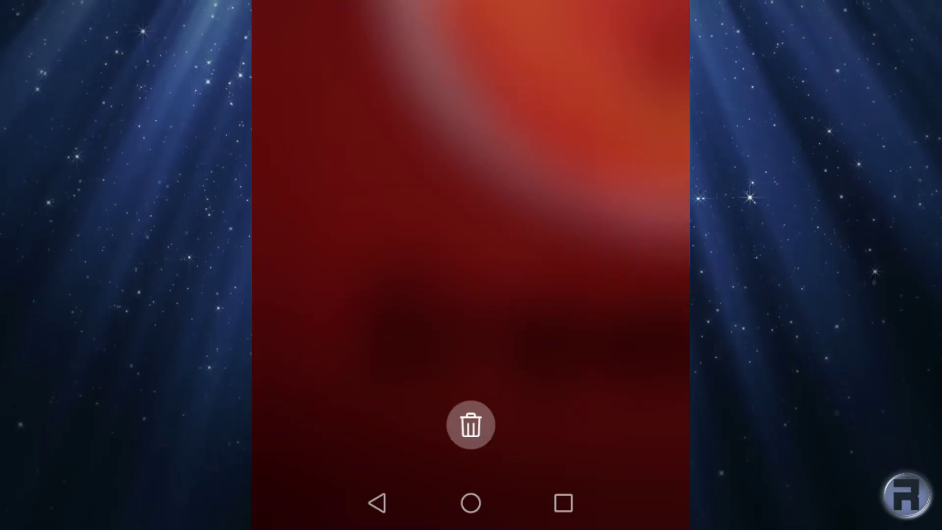
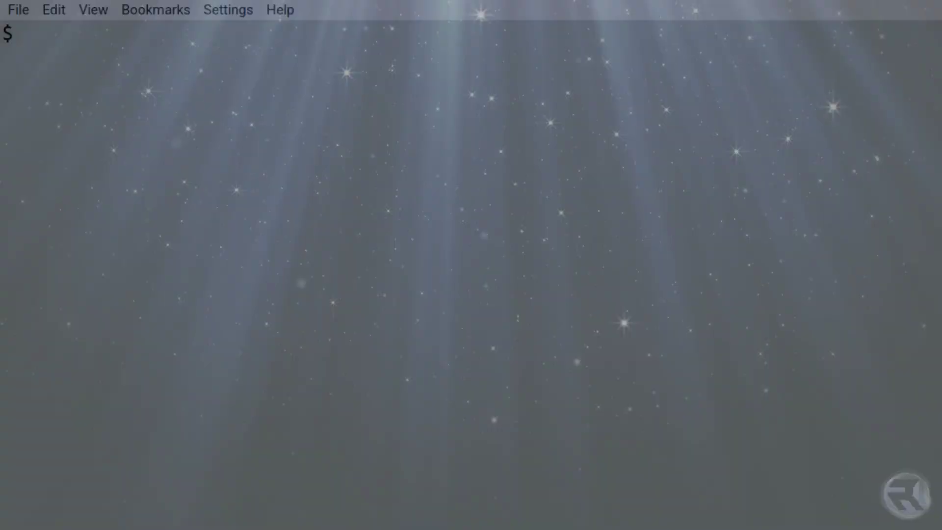
# In the Konsole terminal, install the scrcpy package with sudo pkg install scrcpy.
pyautogui.write('pk')
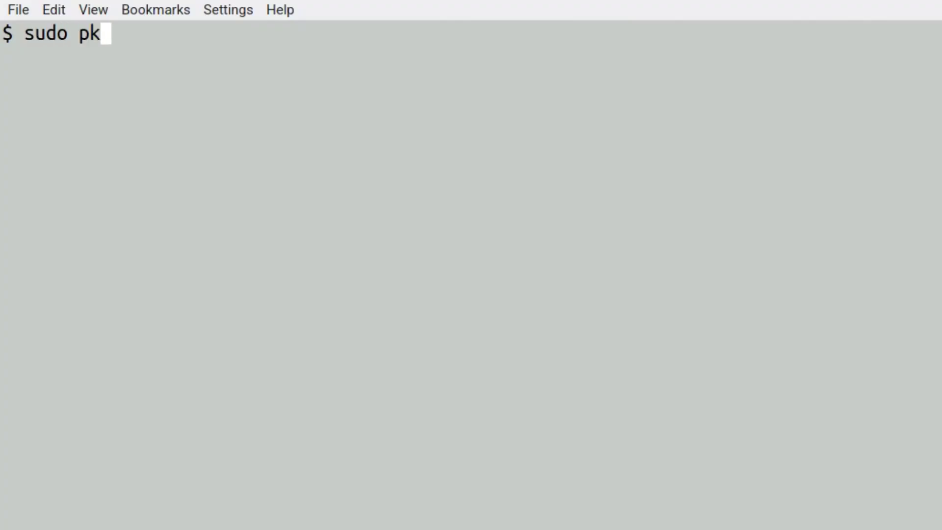
pyautogui.write('g install s')
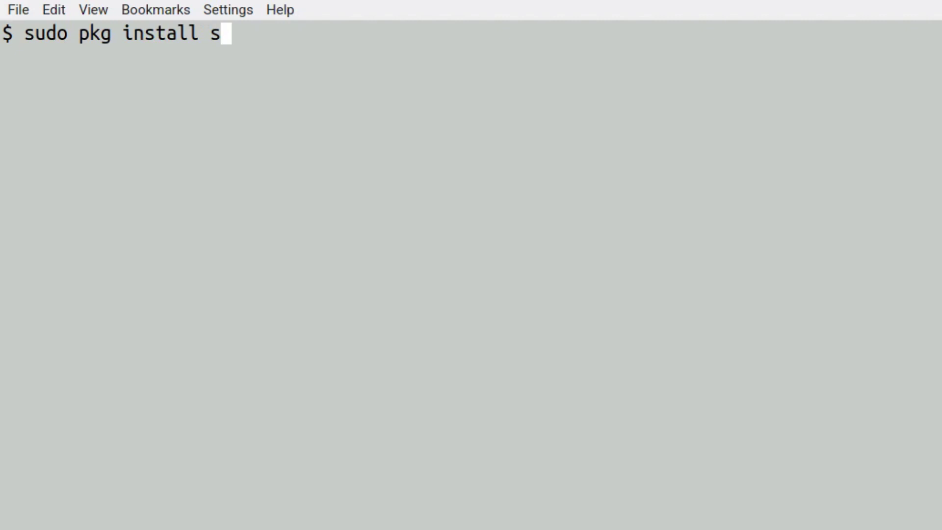
pyautogui.write('crcpy')
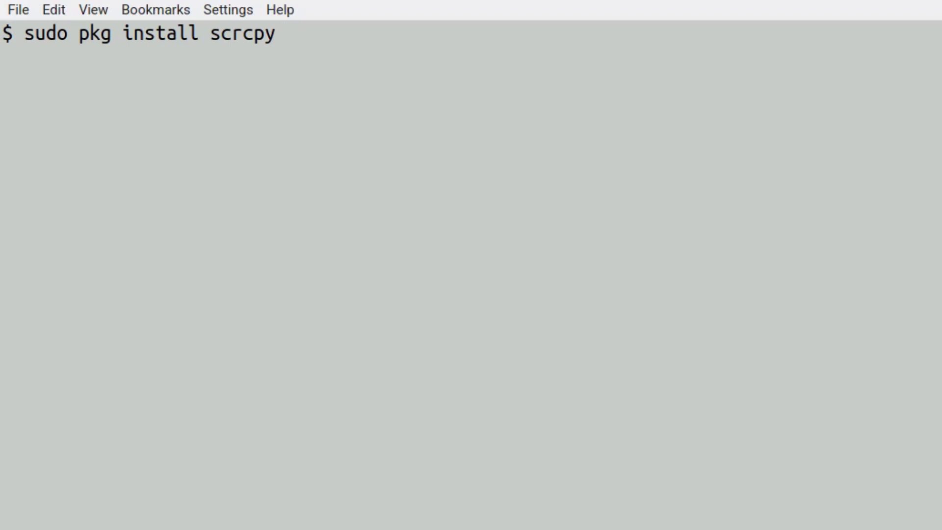
pyautogui.press('Return')
# Locate scrcpy with whereis and change into its ports directory, /usr/ports/comms/scrcpy.
pyautogui.write('whereis scrcpy')
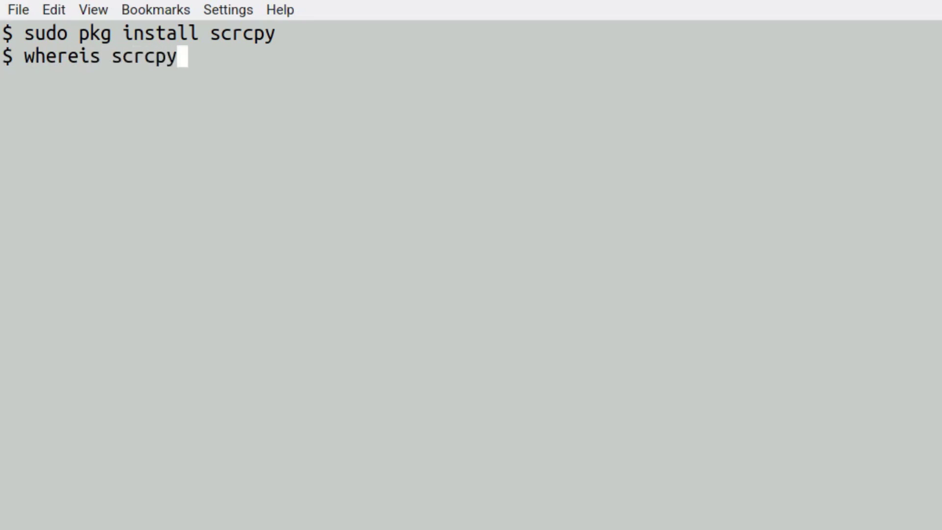
pyautogui.press('Return')
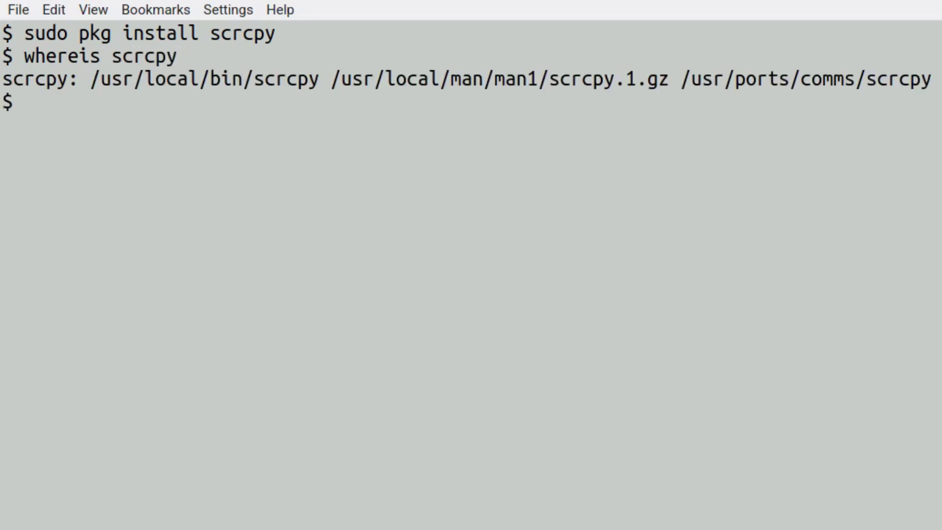
pyautogui.write('cd')
pyautogui.doubleClick(727, 79)
pyautogui.middleClick(569, 99)
pyautogui.press('Return')
# Build and install the scrcpy port with make install clean, and clear the terminal.
pyautogui.write('mak')
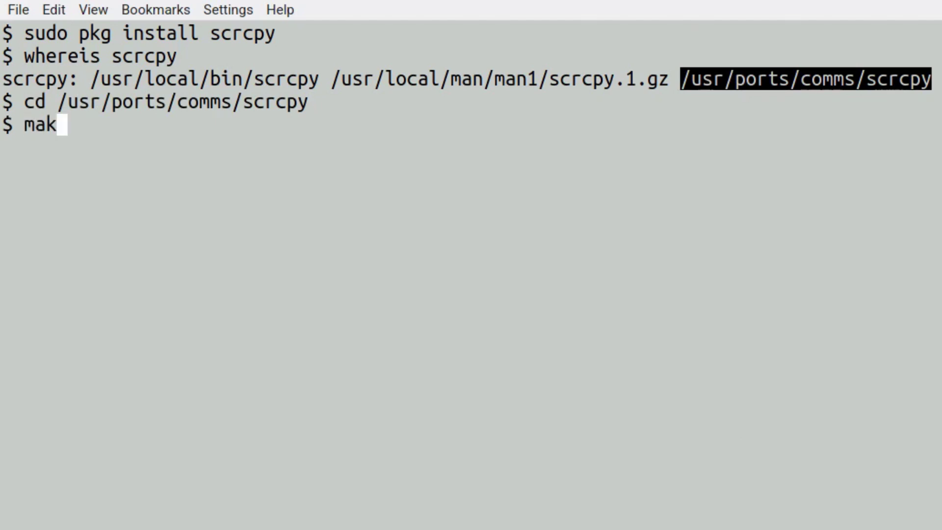
pyautogui.write('e install clean')
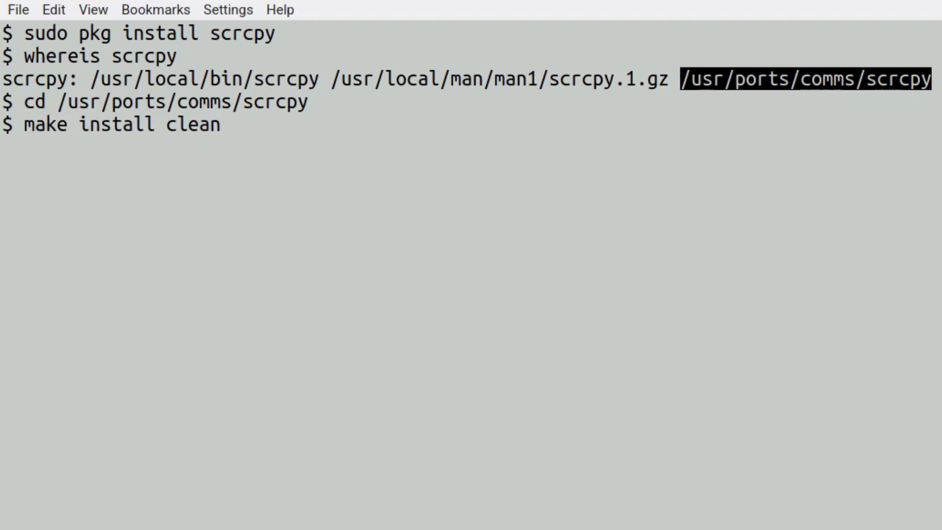
pyautogui.press('Return')
pyautogui.write('clear')
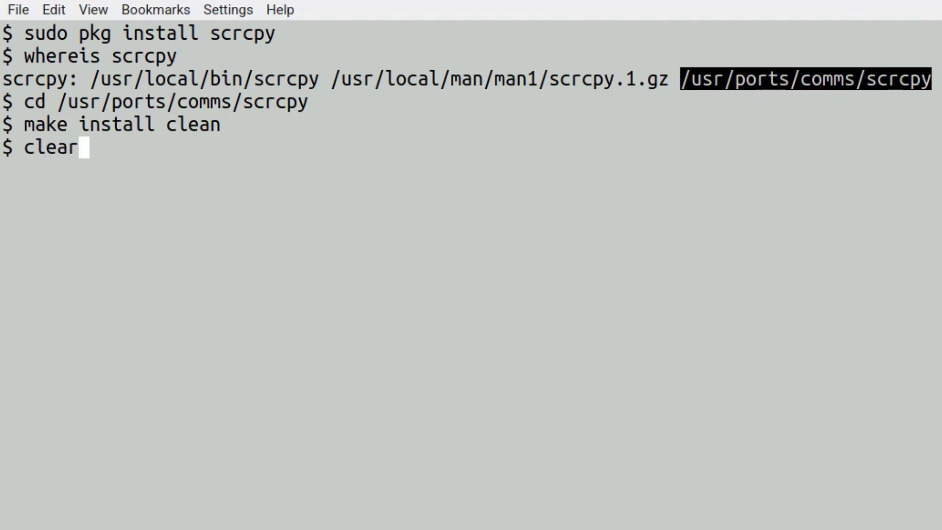
pyautogui.press('Return')
# Display the scrcpy --help output, review its options and keyboard shortcuts, and clear the terminal.
pyautogui.write('scrcpy --help')
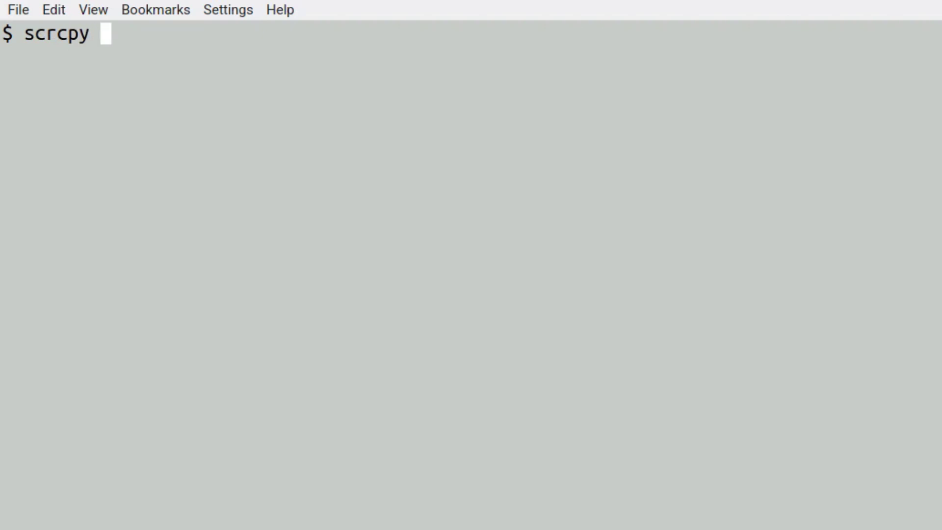
pyautogui.press('Return')
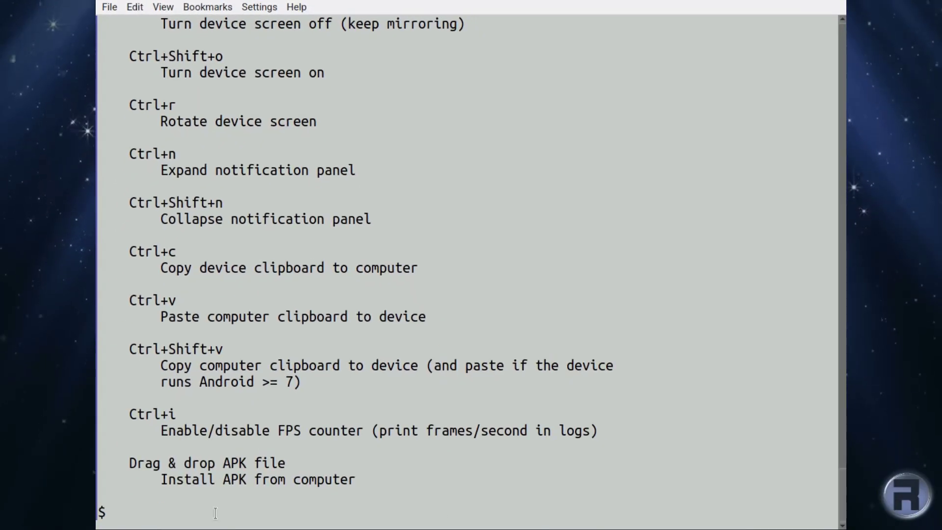
pyautogui.scroll(15, 323, 287)
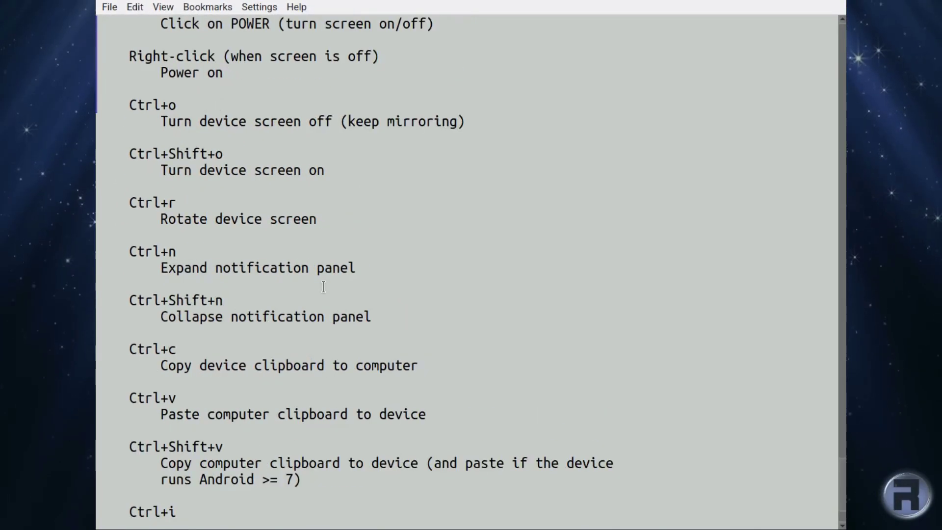
pyautogui.scroll(15, 323, 286)
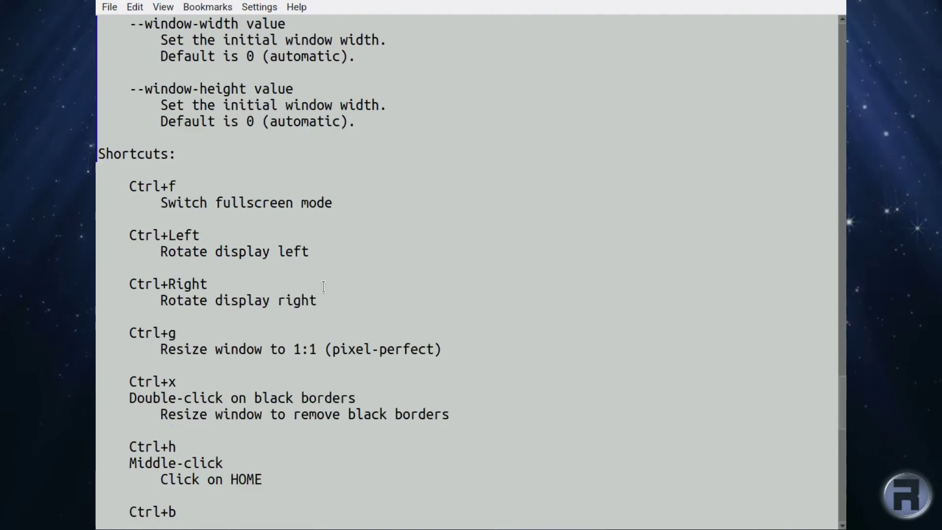
pyautogui.scroll(15, 323, 286)
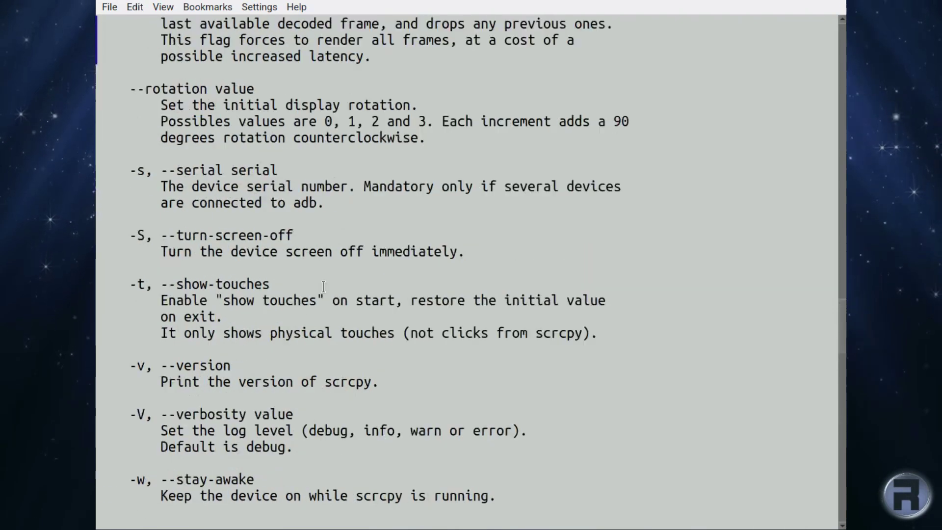
pyautogui.scroll(15, 323, 287)
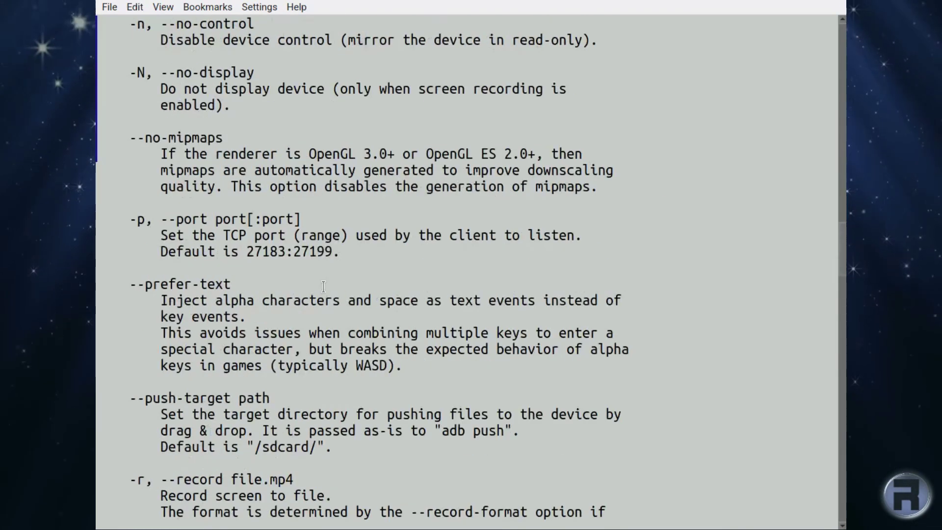
pyautogui.scroll(15, 323, 286)
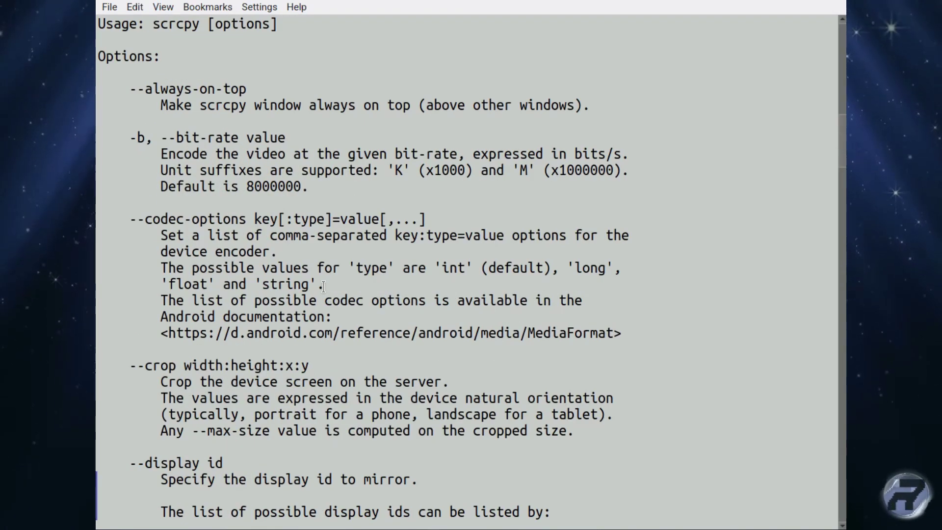
pyautogui.scroll(-20, 323, 286)
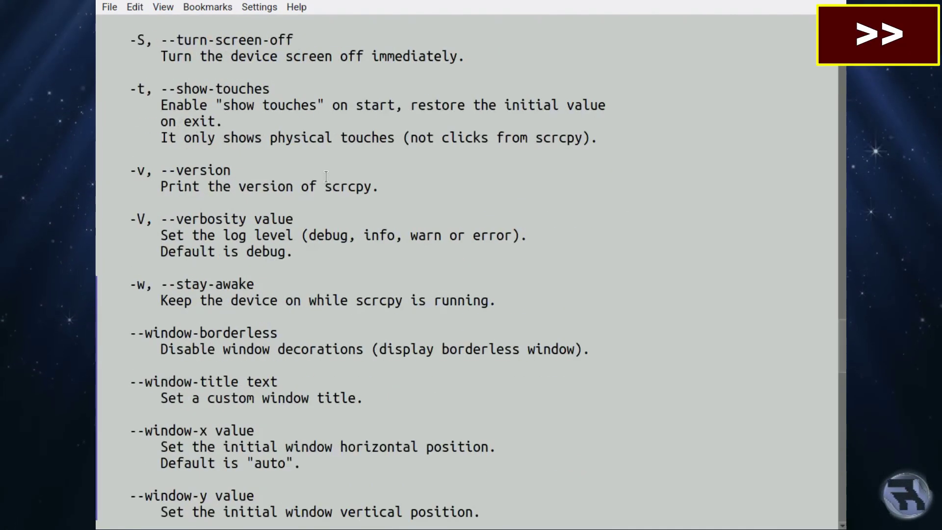
pyautogui.scroll(-17, 282, 352)
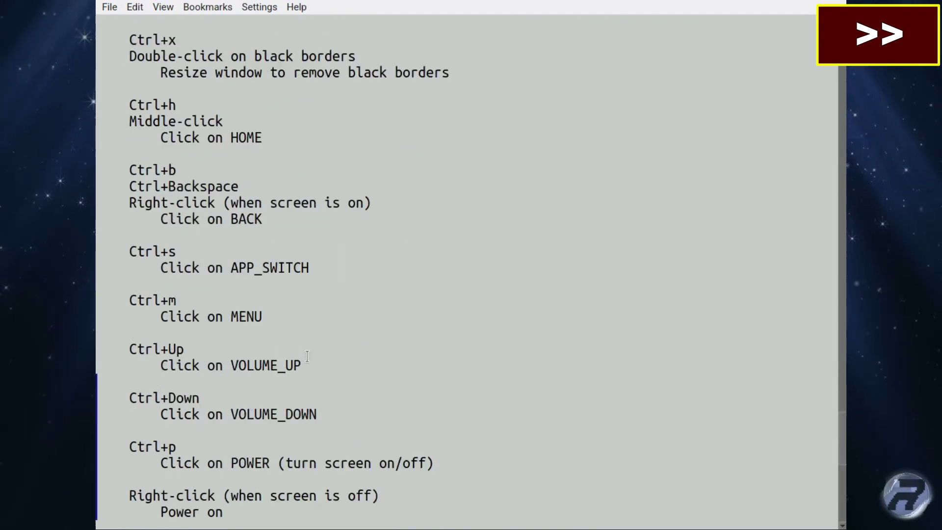
pyautogui.hotkey('ctrl', 'l')
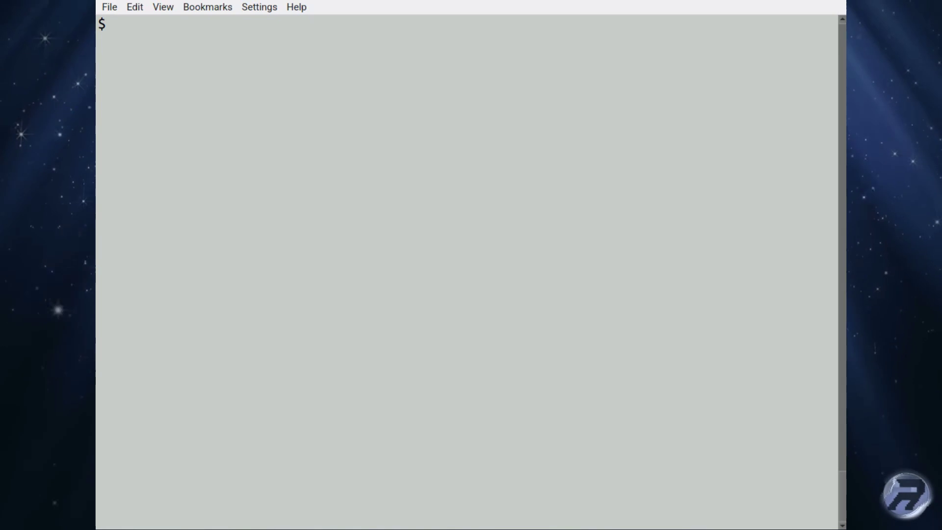
# Launch scrcpy from the terminal and move the mirrored phone window aside so the log text is uncovered.
pyautogui.write('scrcpy')
pyautogui.press('Return')
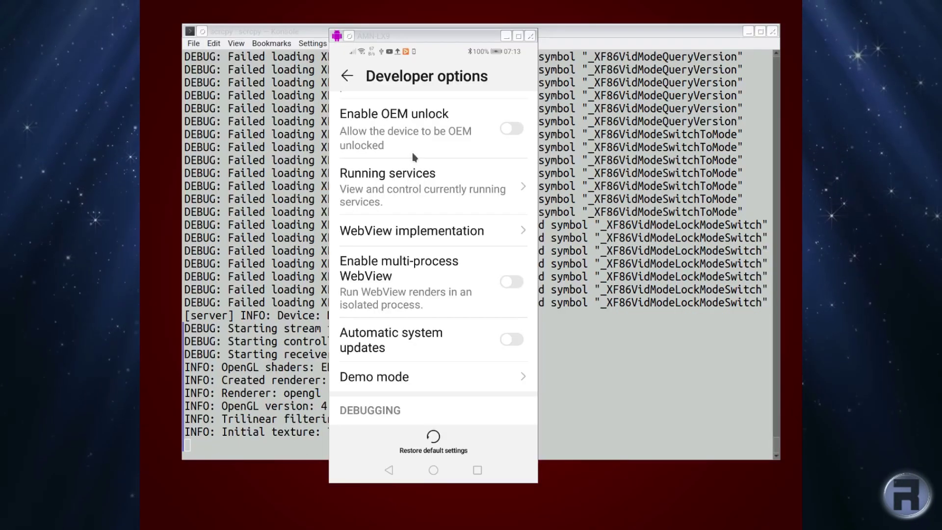
pyautogui.click(411, 39)
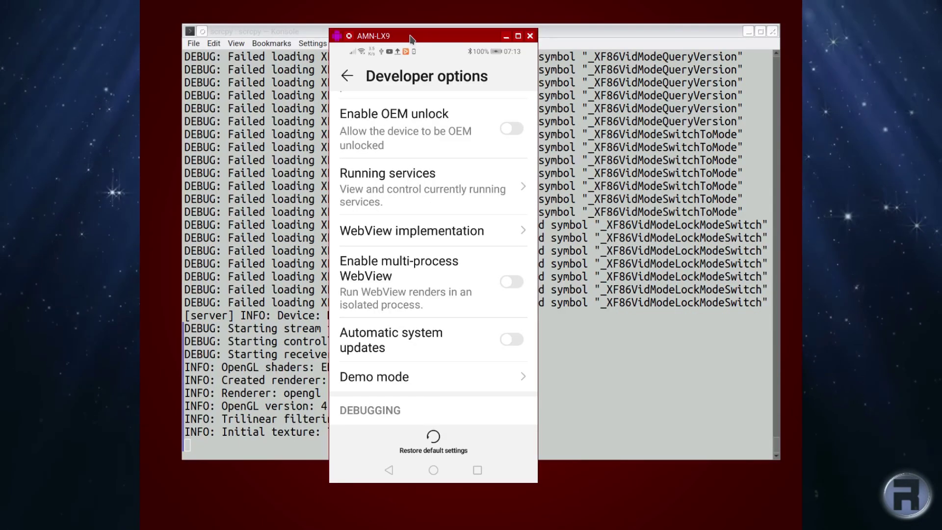
pyautogui.moveTo(403, 40); pyautogui.dragTo(641, 34)
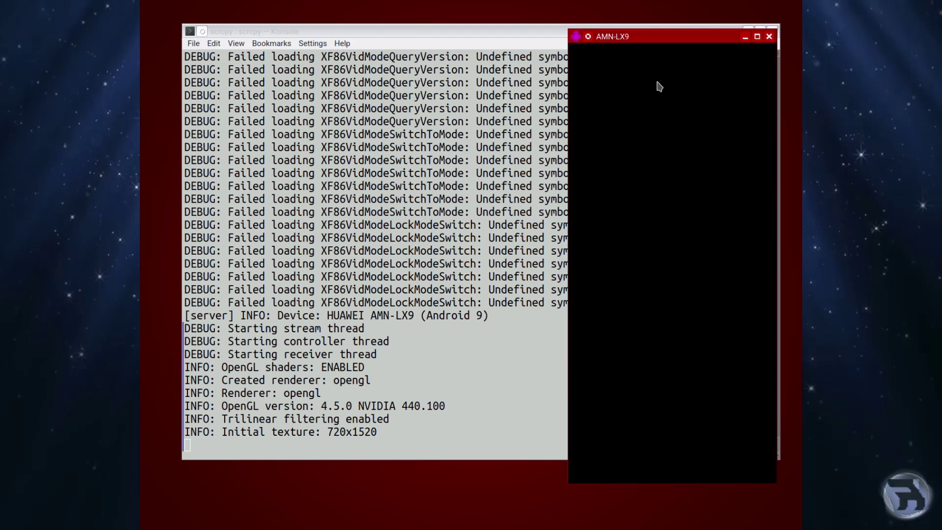
# Wake and unlock the phone from its mirrored window, and bring the USB debugging setting in Developer options into view.
pyautogui.rightClick(686, 91)
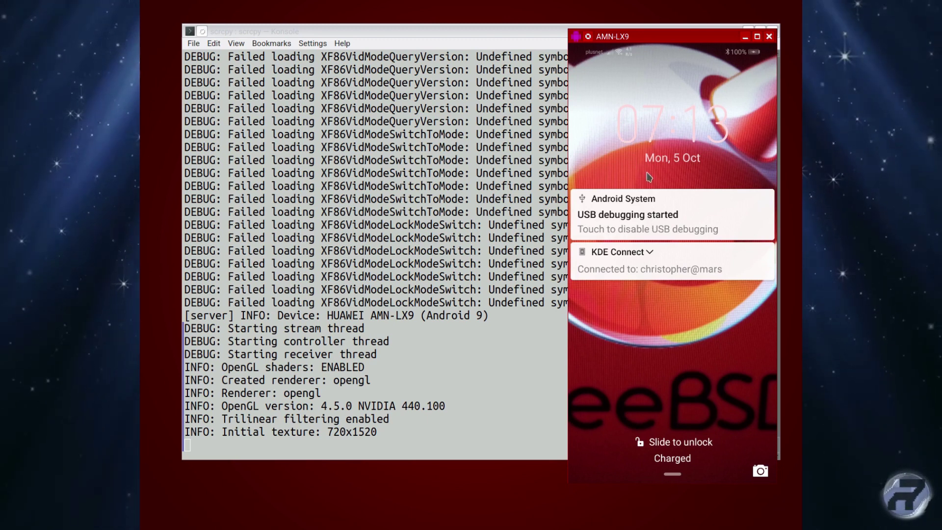
pyautogui.moveTo(649, 177); pyautogui.dragTo(631, 88)
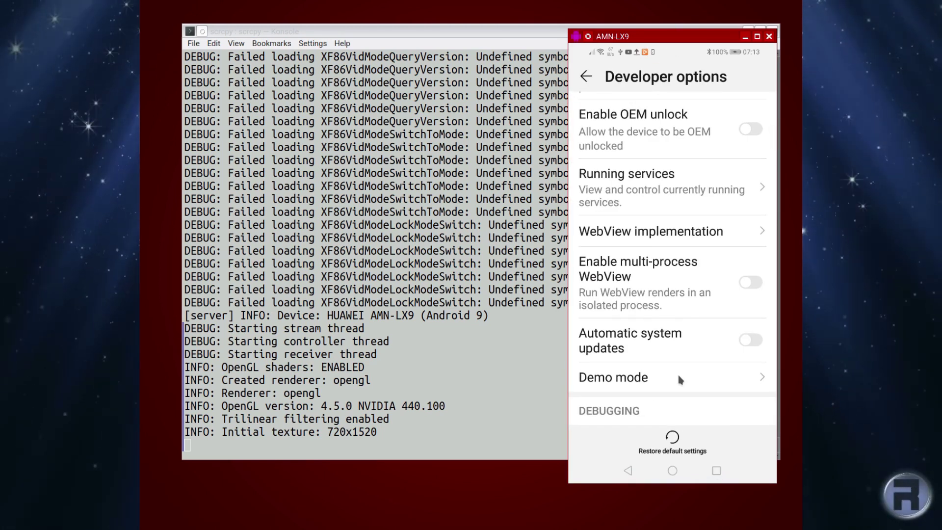
pyautogui.moveTo(686, 252); pyautogui.dragTo(681, 122)
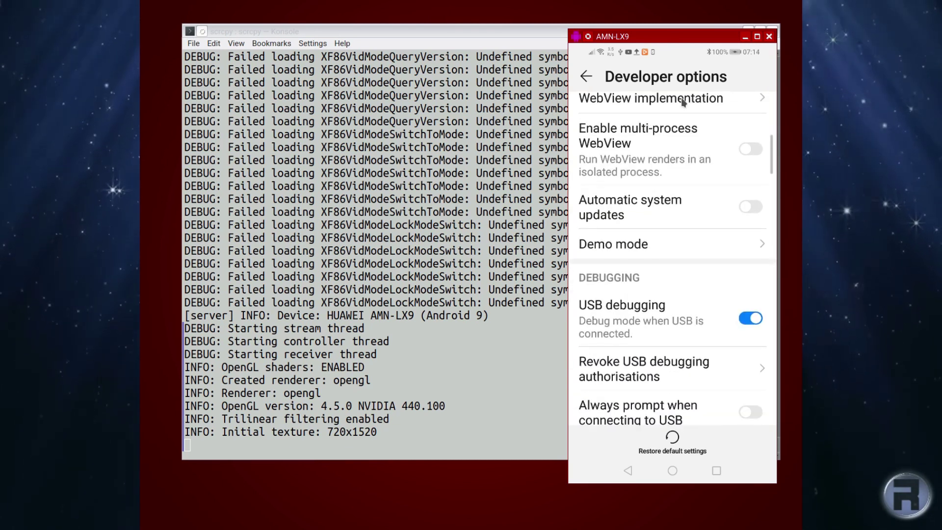
# Review the ADB debugging in charge only mode setting in Developer options, and open and leave the phone's recent apps overview.
pyautogui.moveTo(673, 243); pyautogui.dragTo(677, 129)
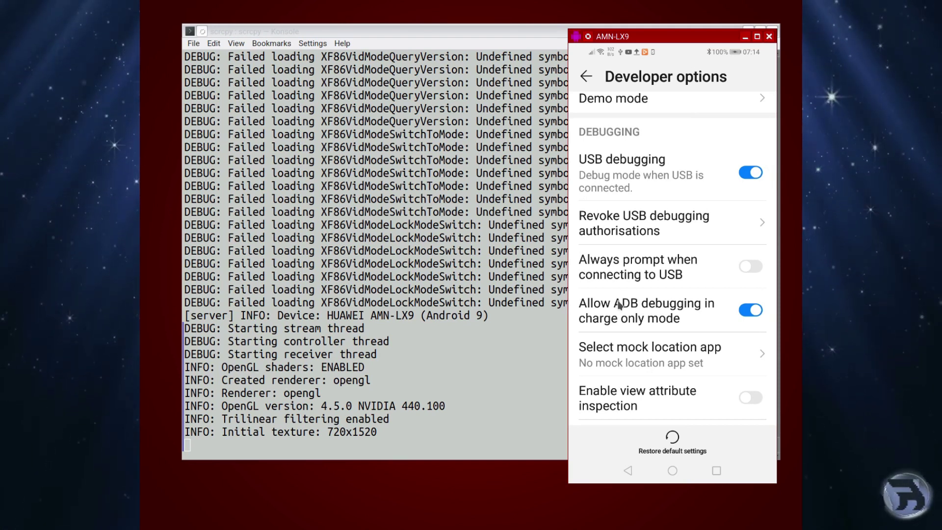
pyautogui.click(716, 470)
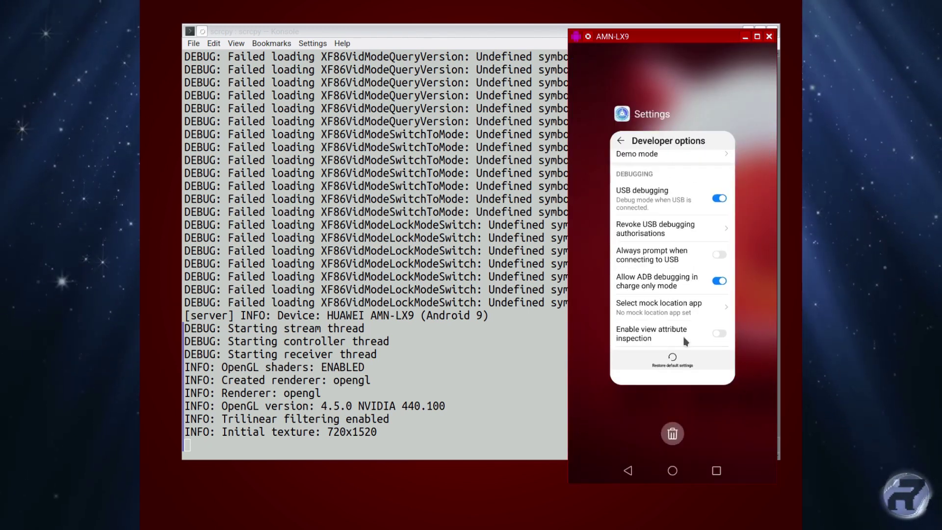
pyautogui.click(609, 240)
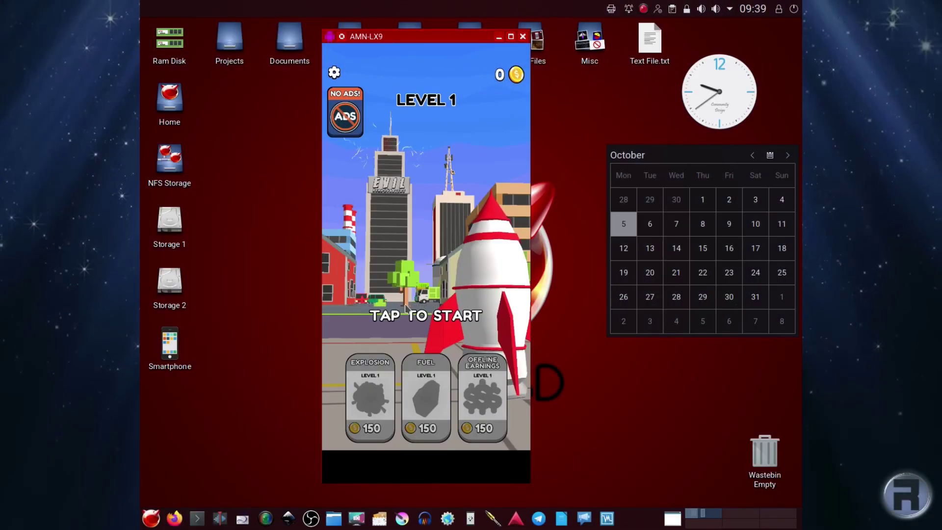
# Start level 1 of the rocket game on the phone, and switch the mirrored phone window to full screen for the foil game.
pyautogui.click(405, 308)
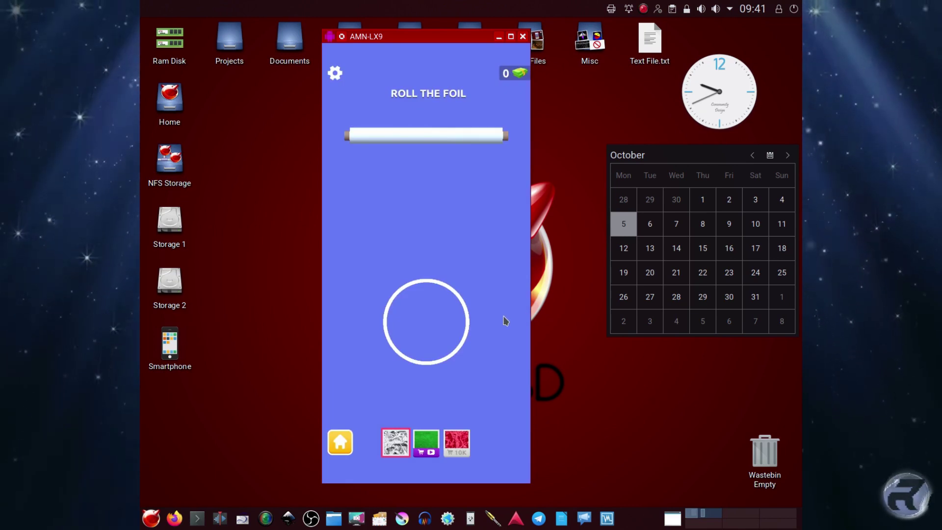
pyautogui.hotkey('alt', 'f')
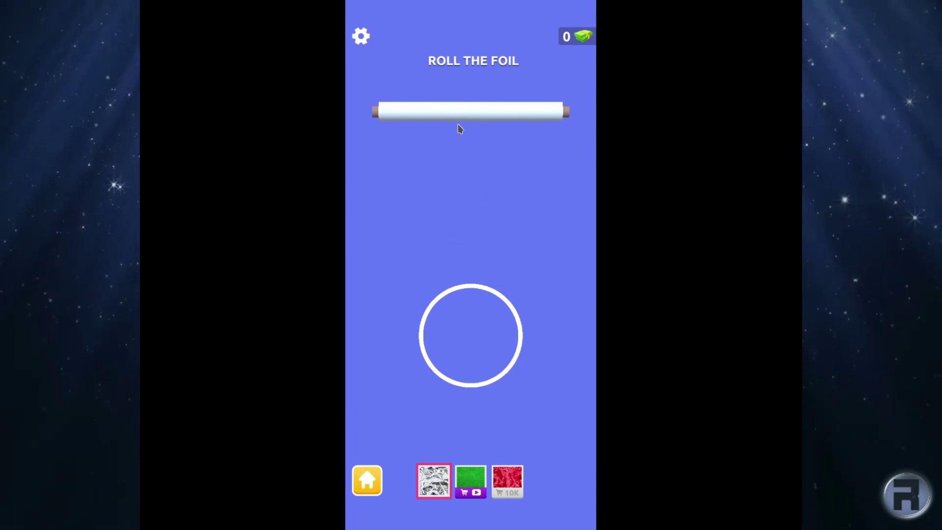
# Roll the foil into a ball inside the circle, hammer its surface smooth, and proceed to the game's following stage.
pyautogui.moveTo(459, 113)
pyautogui.mouseDown()
pyautogui.moveTo(459, 270)
pyautogui.moveTo(471, 332)
pyautogui.moveTo(456, 420)
pyautogui.moveTo(463, 343)
pyautogui.moveTo(461, 354)
pyautogui.mouseUp()
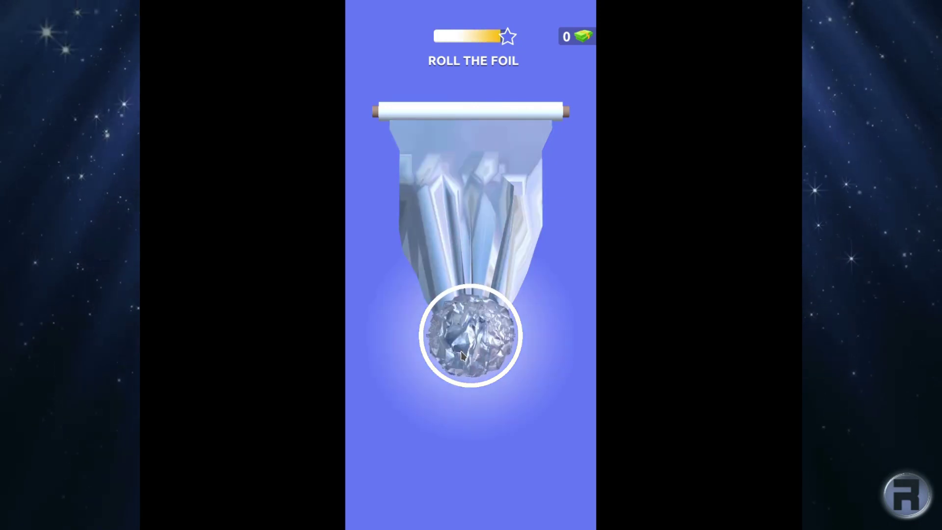
pyautogui.moveTo(460, 321); pyautogui.dragTo(461, 329)
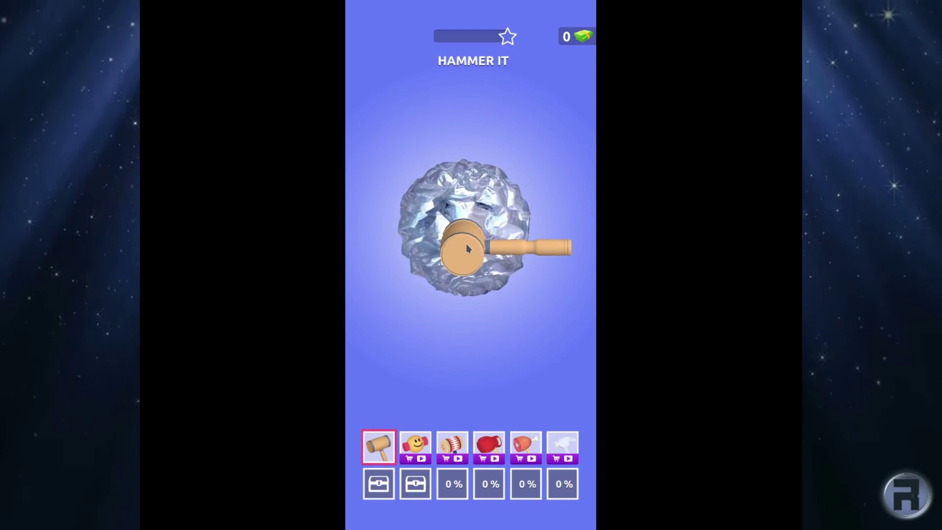
pyautogui.moveTo(469, 221)
pyautogui.mouseDown()
pyautogui.moveTo(487, 260)
pyautogui.moveTo(440, 215)
pyautogui.moveTo(488, 330)
pyautogui.mouseUp()
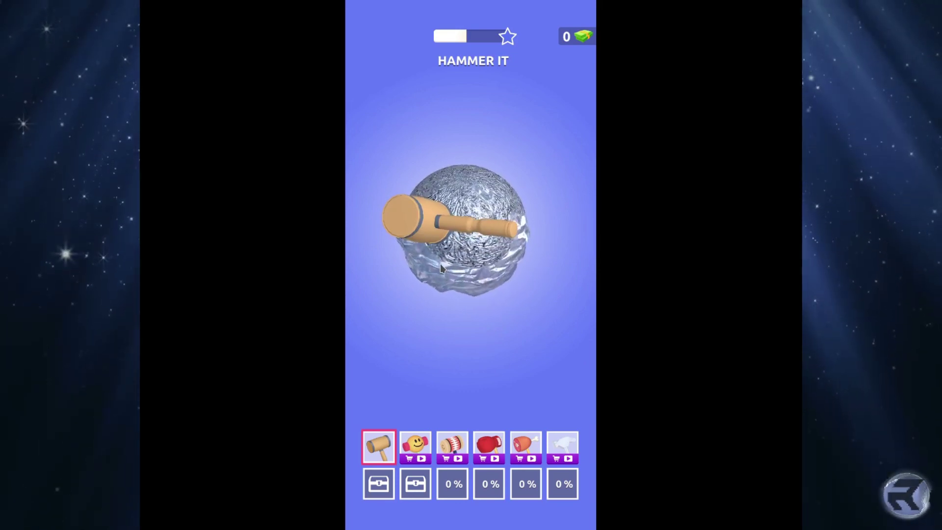
pyautogui.moveTo(447, 270)
pyautogui.mouseDown()
pyautogui.moveTo(475, 302)
pyautogui.moveTo(501, 311)
pyautogui.moveTo(540, 293)
pyautogui.moveTo(525, 282)
pyautogui.moveTo(543, 273)
pyautogui.moveTo(543, 189)
pyautogui.moveTo(496, 283)
pyautogui.moveTo(472, 305)
pyautogui.moveTo(429, 280)
pyautogui.moveTo(481, 308)
pyautogui.mouseUp()
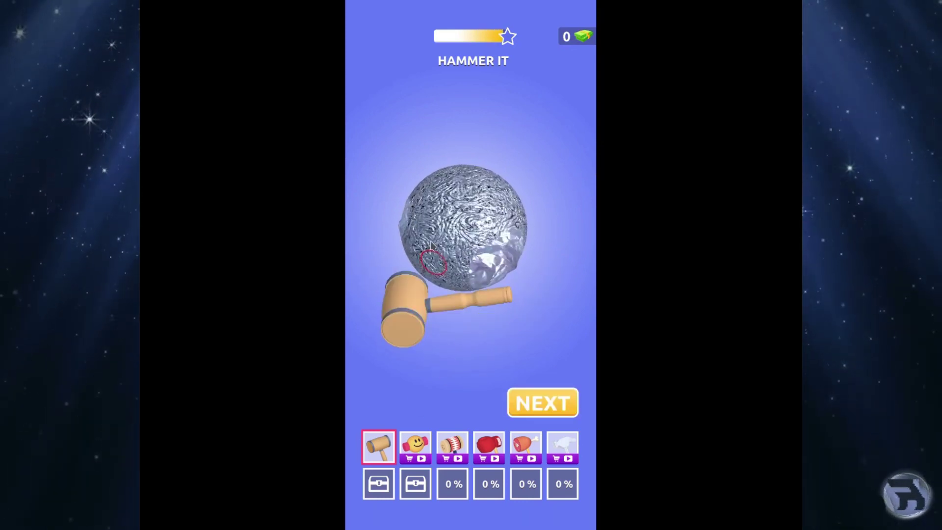
pyautogui.click(543, 403)
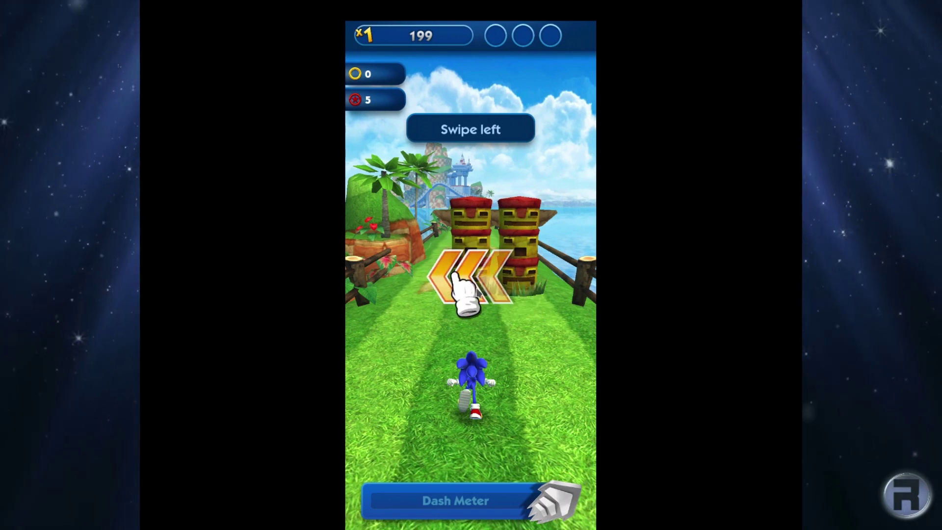
# Play through the Sonic running tutorial by swiping to dodge, jump and roll, attacking the enemies, and triggering the dash.
pyautogui.moveTo(489, 283); pyautogui.dragTo(468, 285)
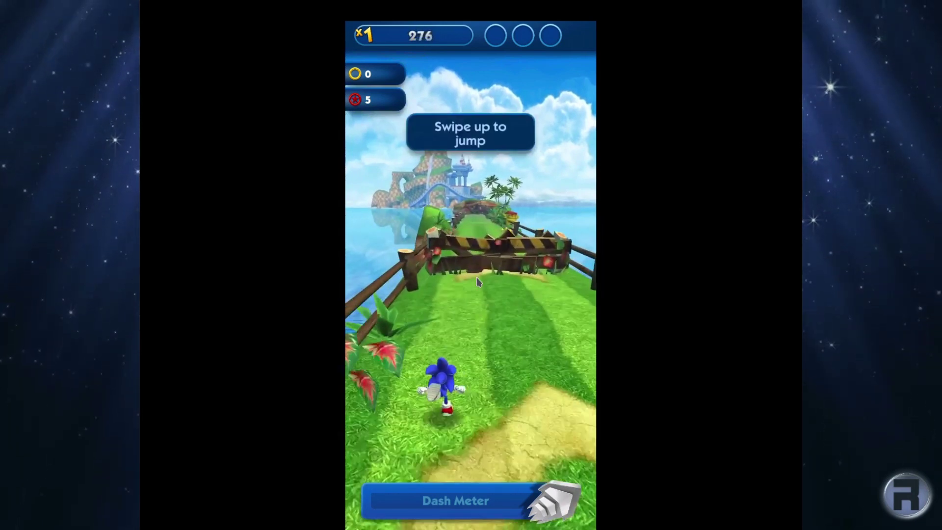
pyautogui.moveTo(490, 290); pyautogui.dragTo(488, 236)
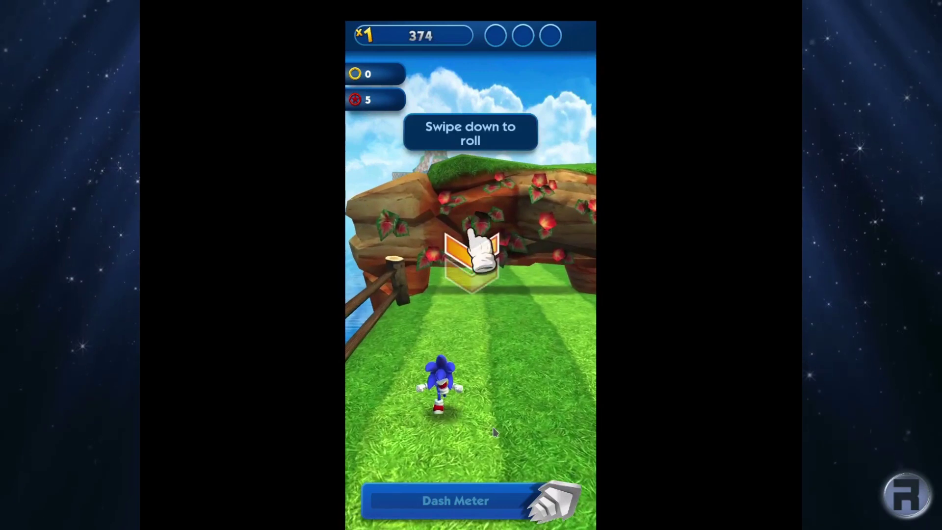
pyautogui.moveTo(488, 280); pyautogui.dragTo(497, 442)
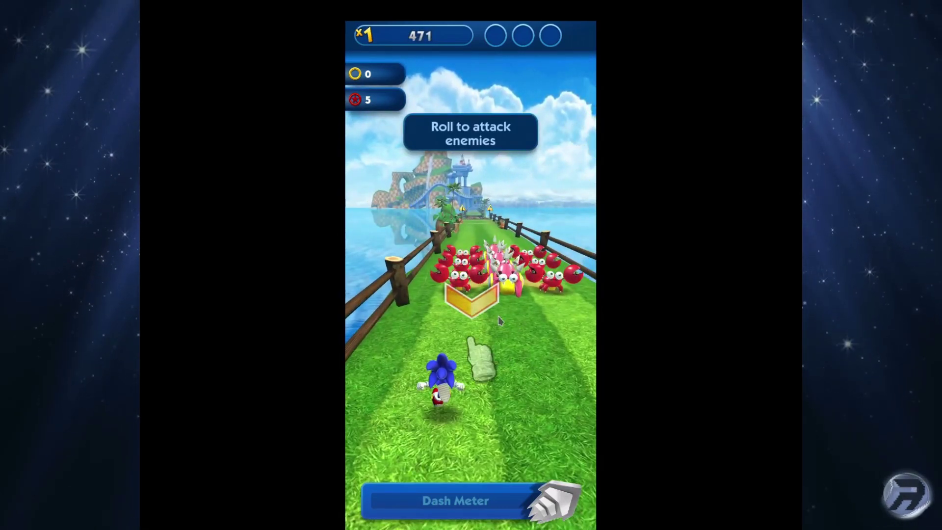
pyautogui.moveTo(469, 274); pyautogui.dragTo(470, 297)
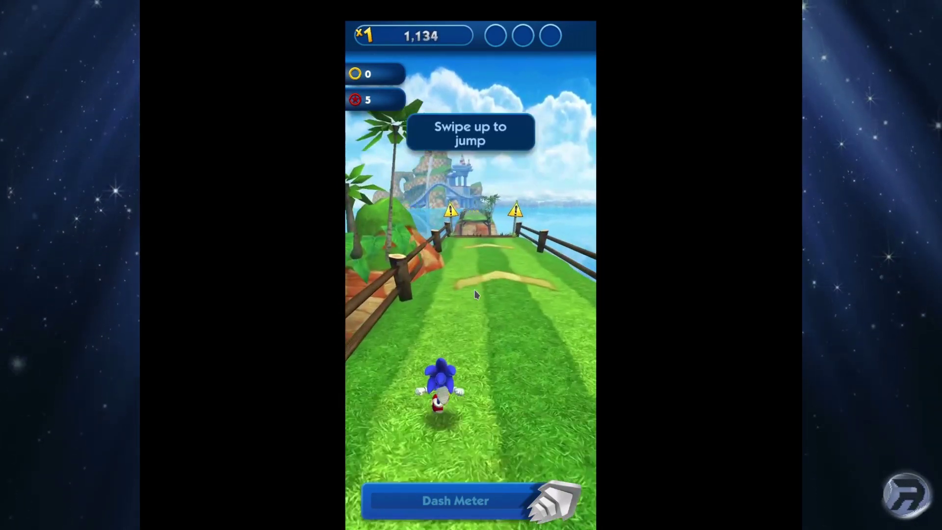
pyautogui.moveTo(459, 322); pyautogui.dragTo(466, 189)
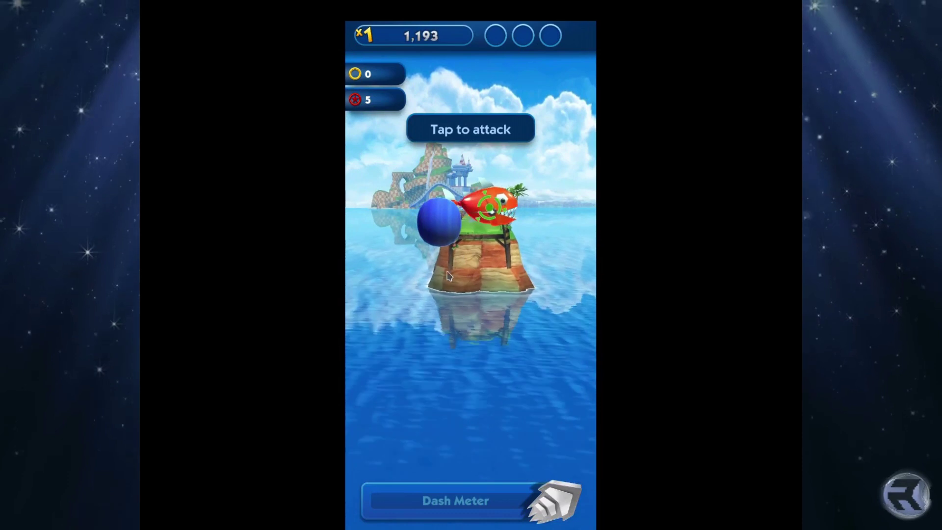
pyautogui.click(501, 208)
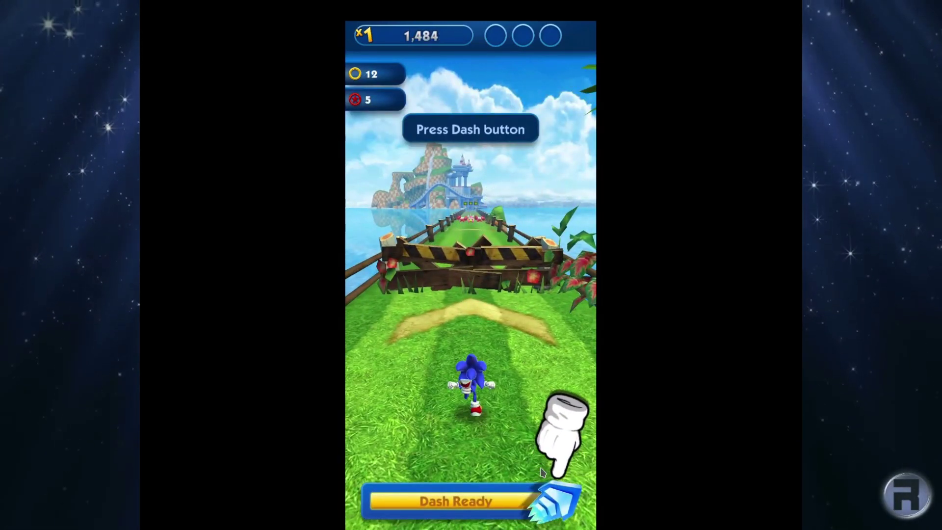
pyautogui.click(558, 504)
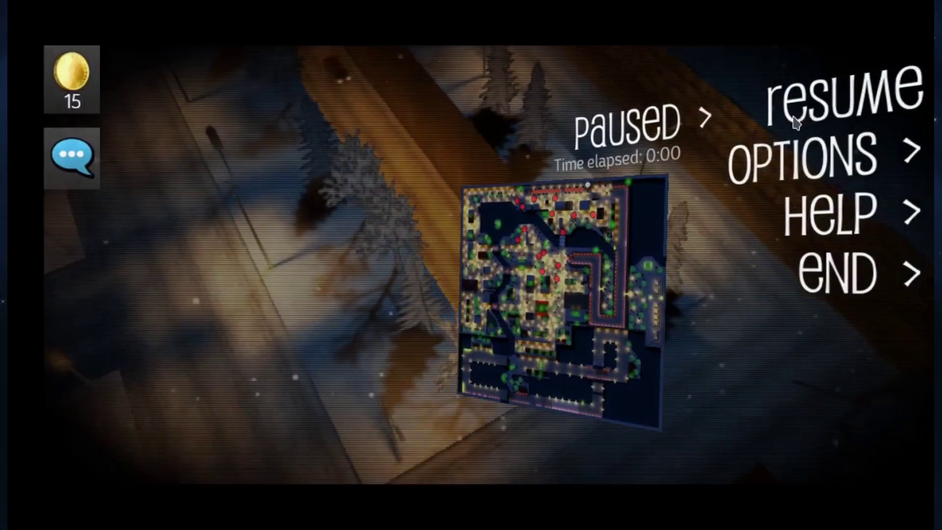
# Resume the paused driving game and drive the tank along the snowy street with the on-screen directional control.
pyautogui.click(795, 123)
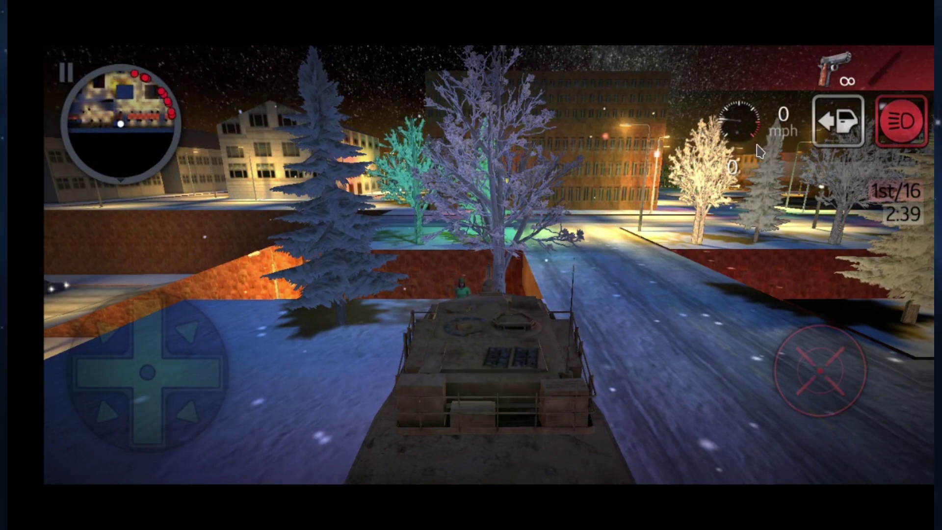
pyautogui.moveTo(192, 357)
pyautogui.mouseDown()
pyautogui.moveTo(204, 348)
pyautogui.moveTo(233, 353)
pyautogui.moveTo(151, 319)
pyautogui.mouseUp()
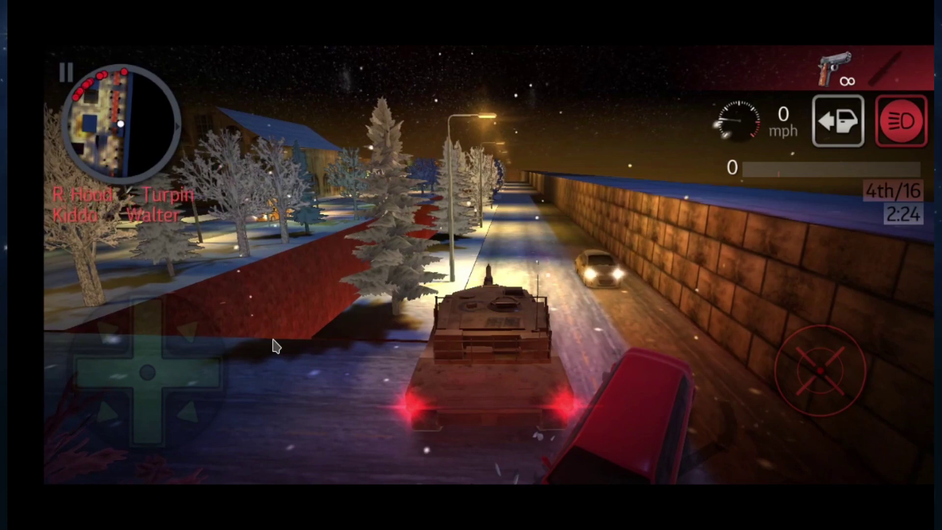
pyautogui.moveTo(151, 326); pyautogui.dragTo(155, 325)
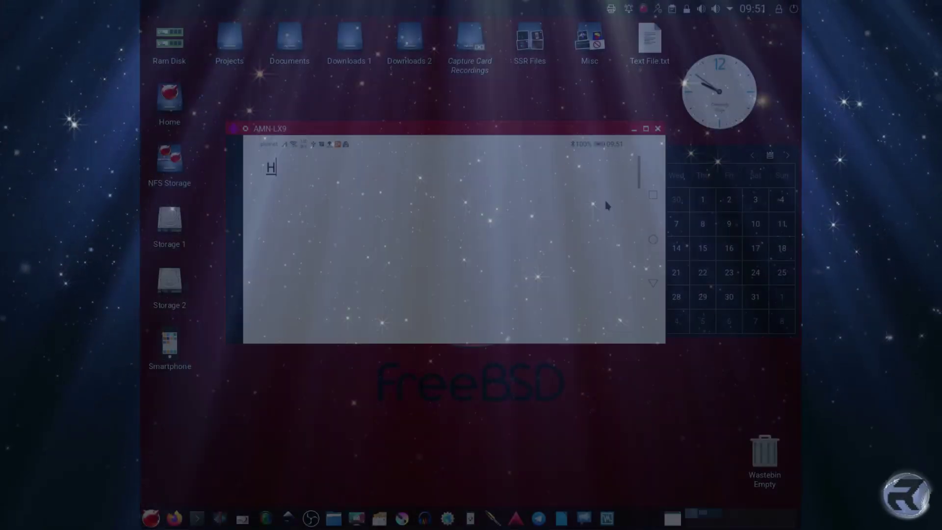
# Complete the opening text "Hello Youtube, typing this into a smartphone via a keyboard" in the phone's Word document.
pyautogui.write('e')
pyautogui.write('llo Youtube, typing this into a')
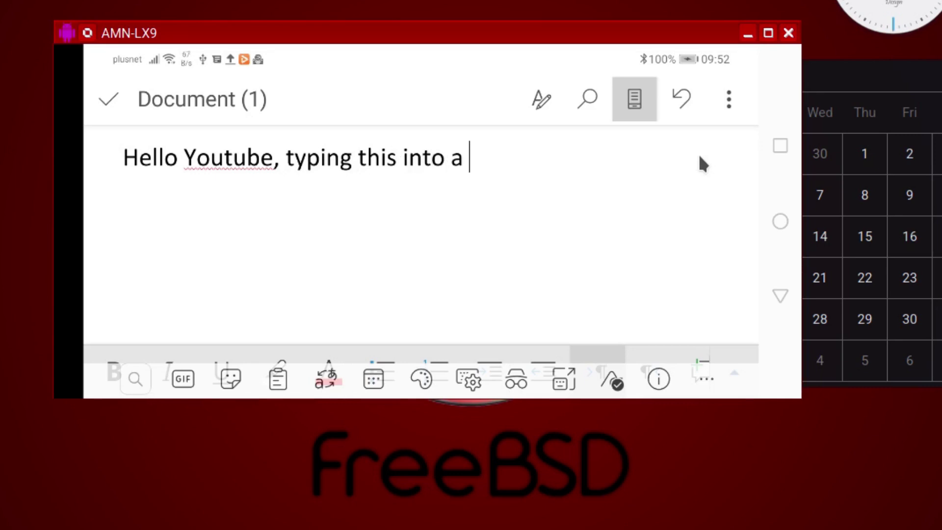
pyautogui.write('smartpho')
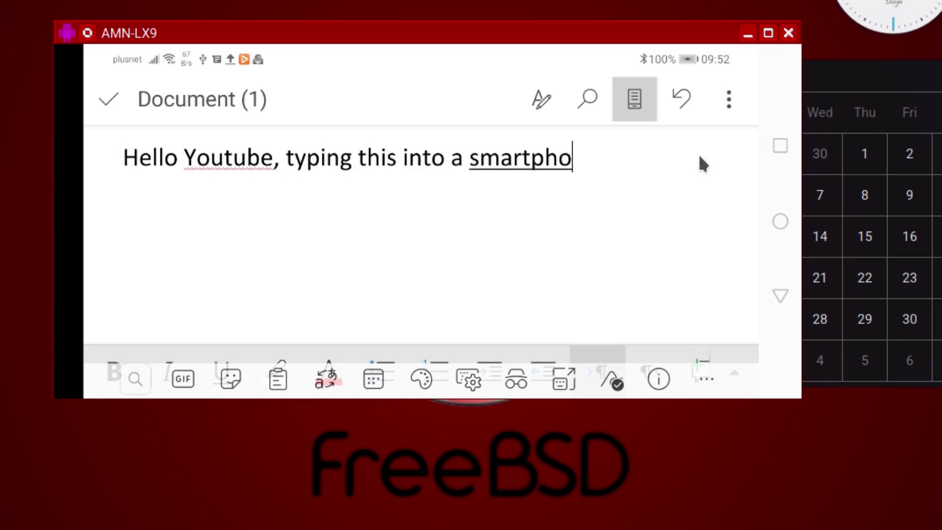
pyautogui.write('ne via a keyboar')
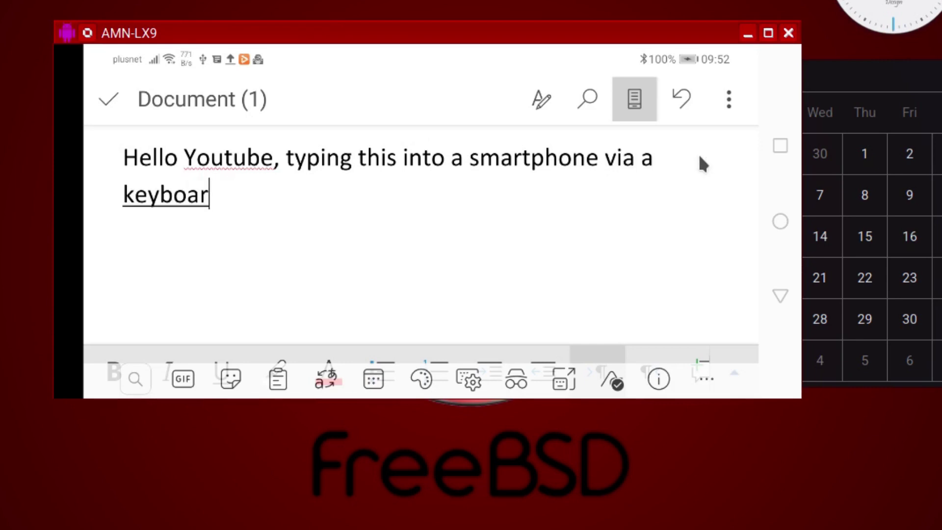
# Continue with "on a PC running FreeBSD, on a phone running Android which in itself is running Microsoft Word, is very strange!" and add a line break.
pyautogui.write('on a phone running Android which in itself i')
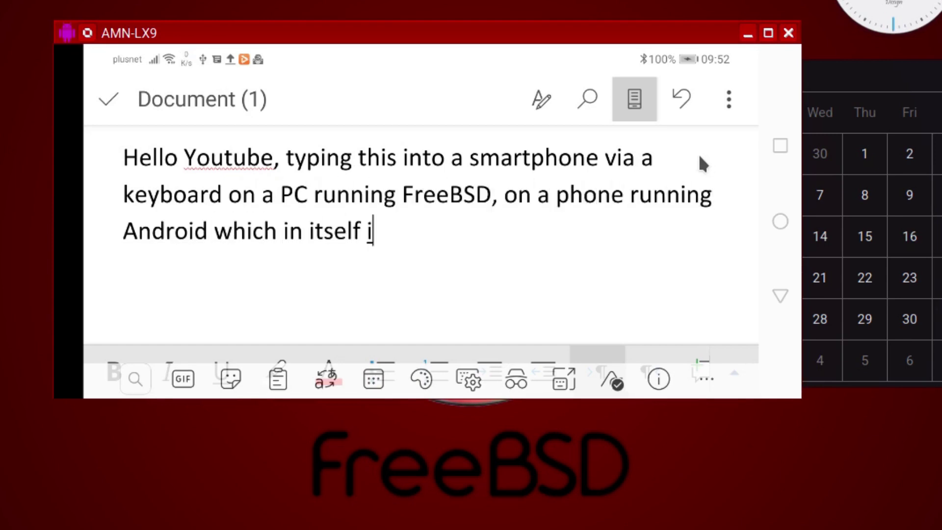
pyautogui.write('s running Microsoft Word, is very strang')
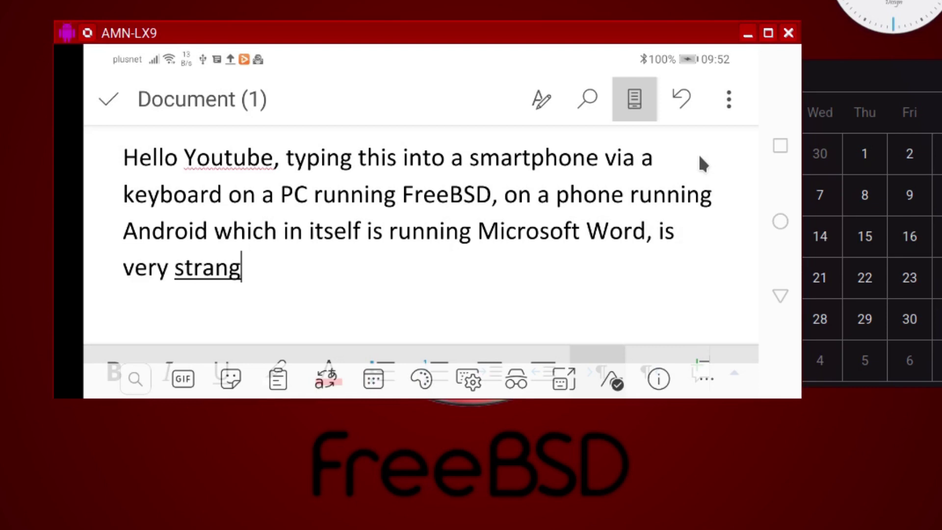
pyautogui.write('!')
pyautogui.press('Return')
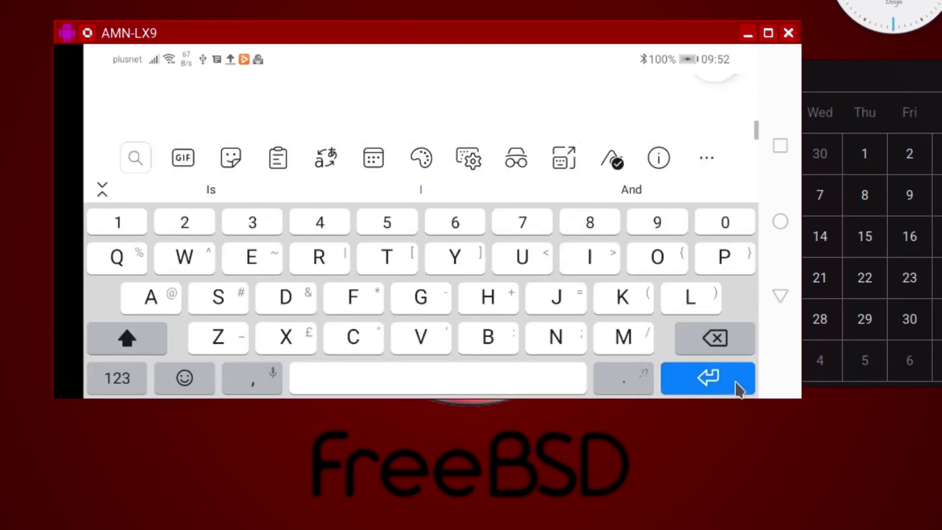